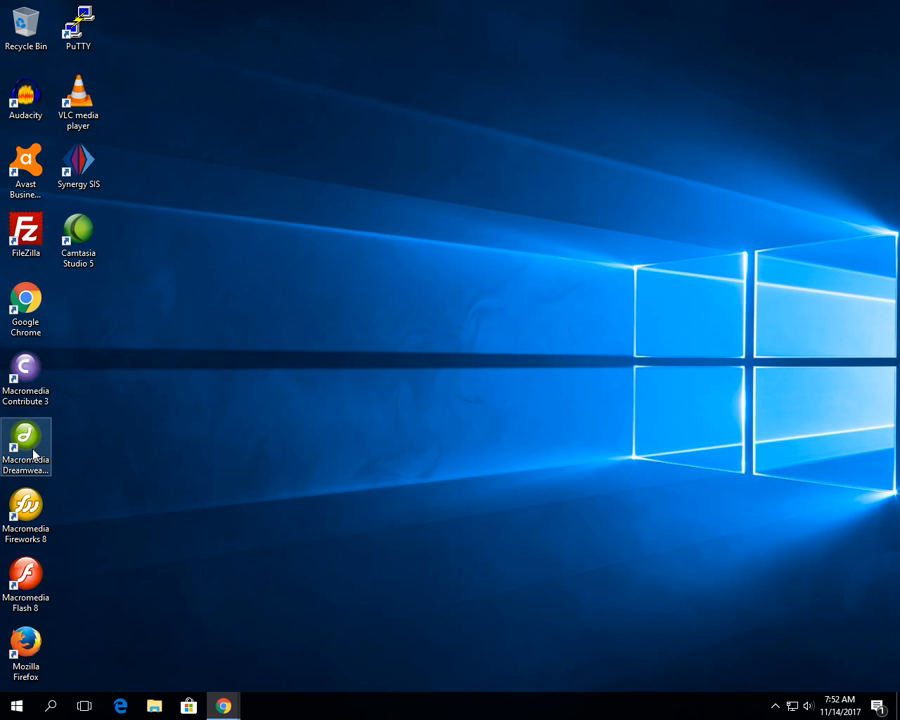
# Step: Launch Macromedia Dreamweaver 8 from its desktop shortcut
pyautogui.doubleClick(26, 445)
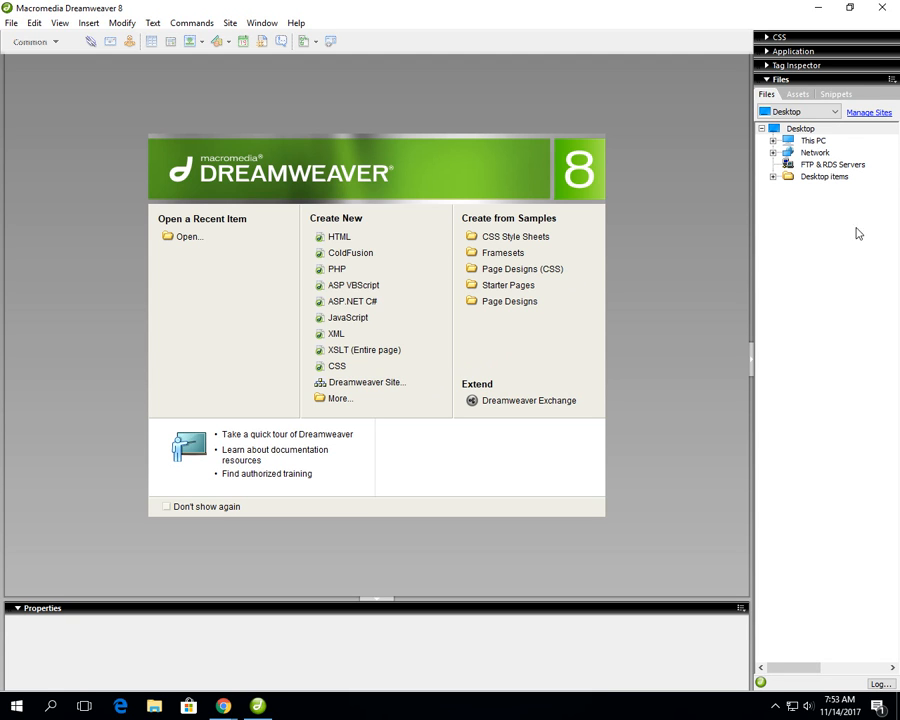
# Step: Start a new site definition named Mike, keeping no server technology
pyautogui.click(871, 113)
pyautogui.click(507, 289)
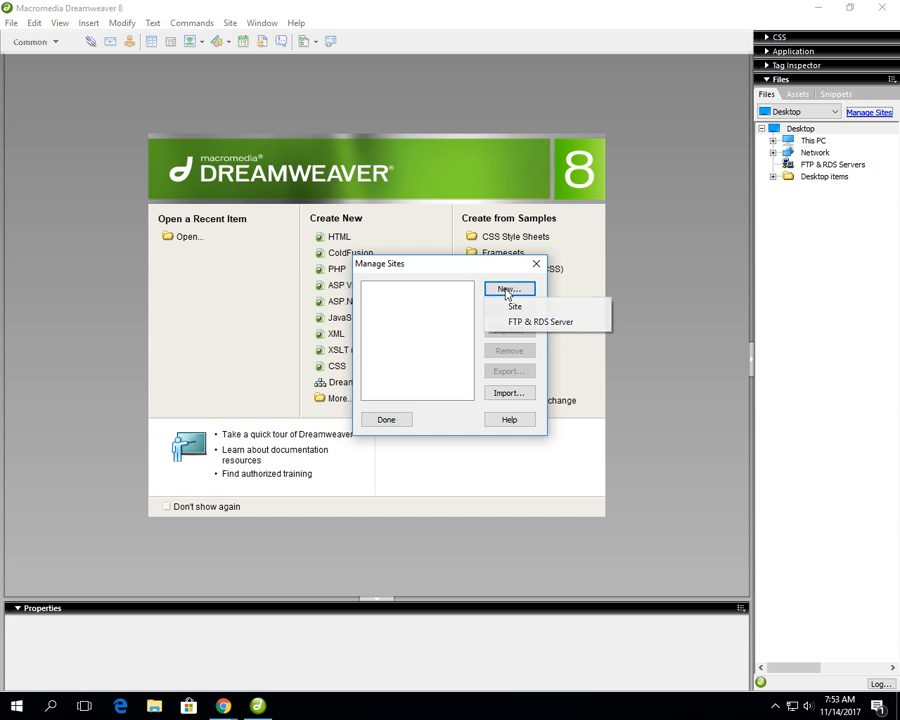
pyautogui.click(512, 307)
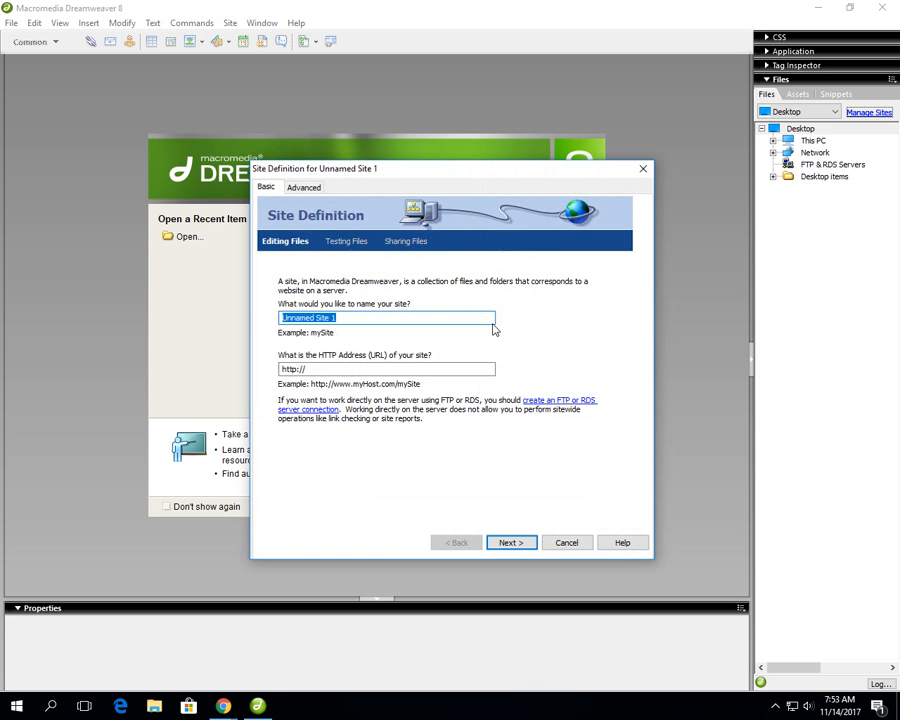
pyautogui.write('Mike')
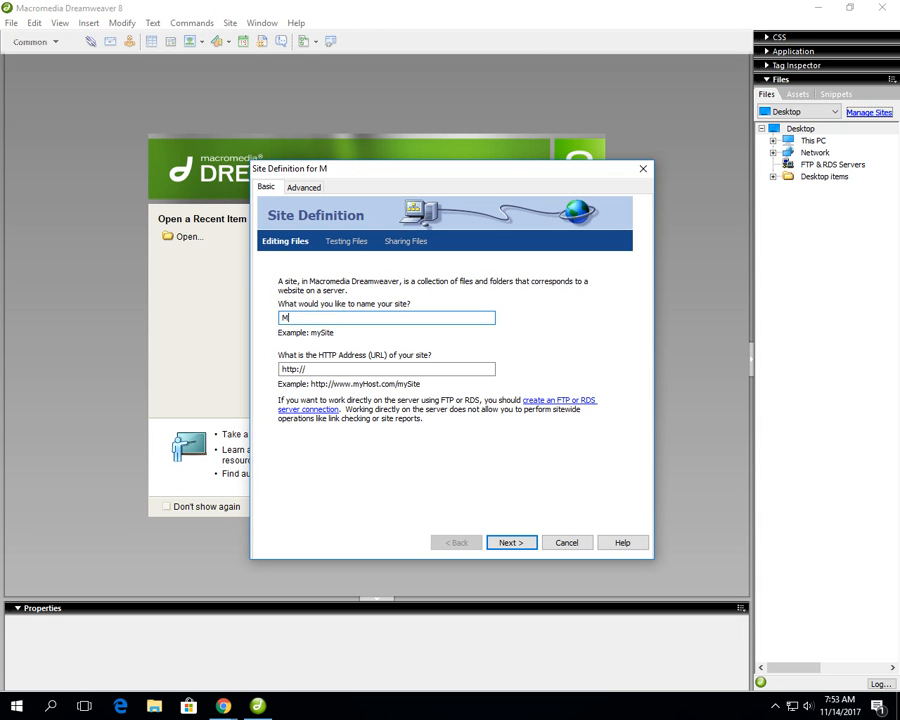
pyautogui.click(528, 543)
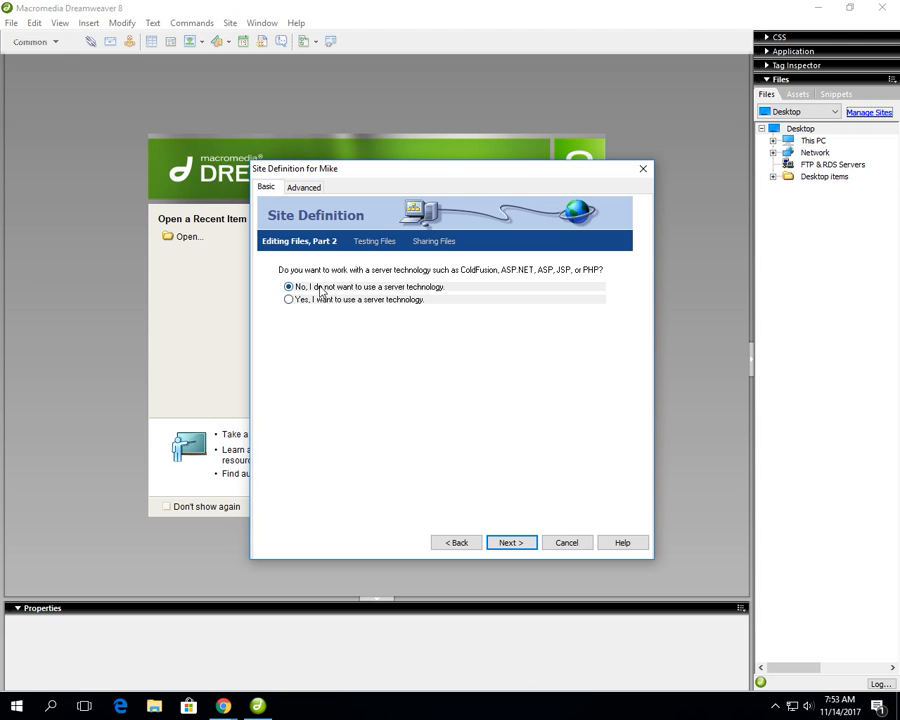
pyautogui.click(522, 541)
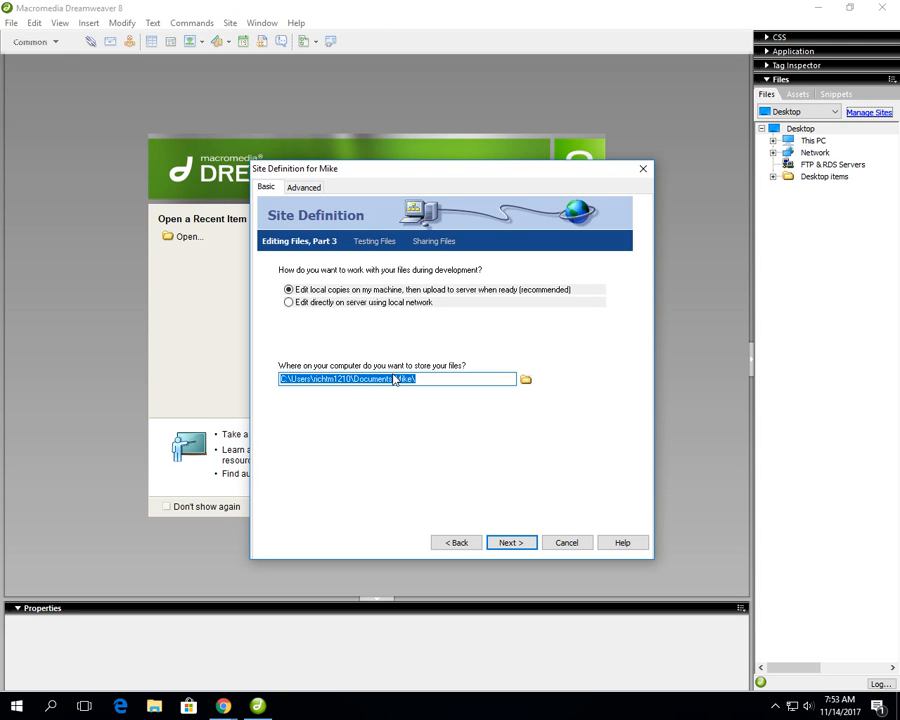
# Step: Browse to the H: drive and copy the 'college prep' folder name
pyautogui.click(526, 381)
pyautogui.click(493, 246)
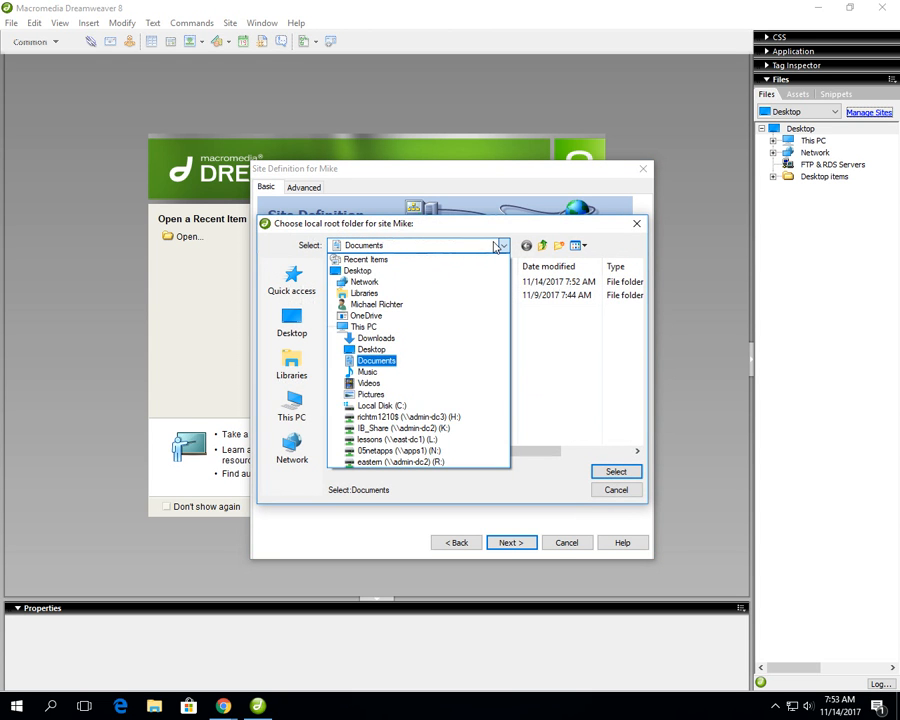
pyautogui.click(462, 419)
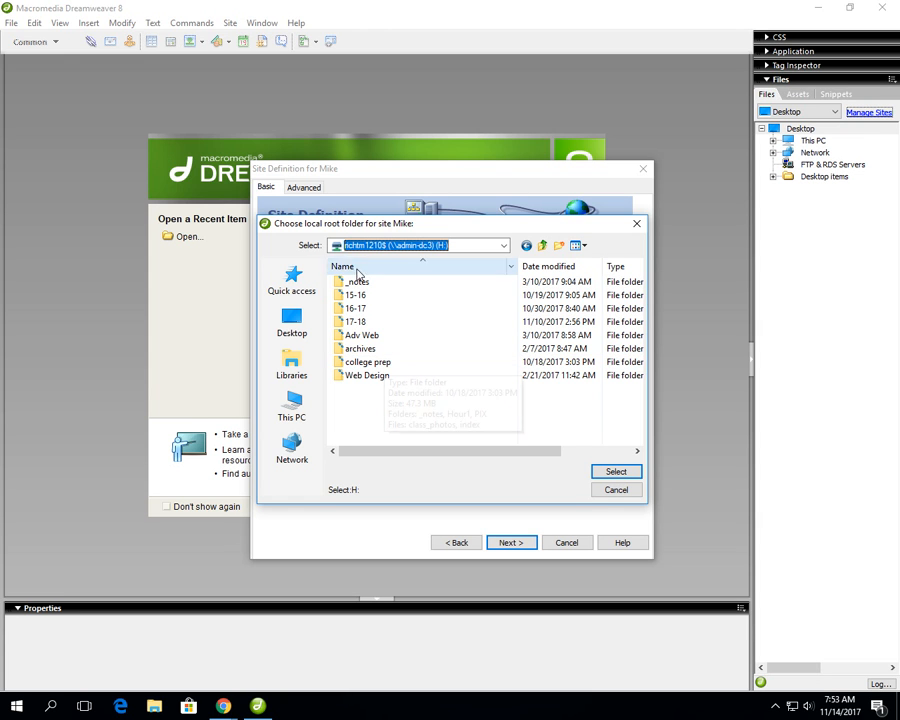
pyautogui.click(360, 364)
pyautogui.click(360, 364)
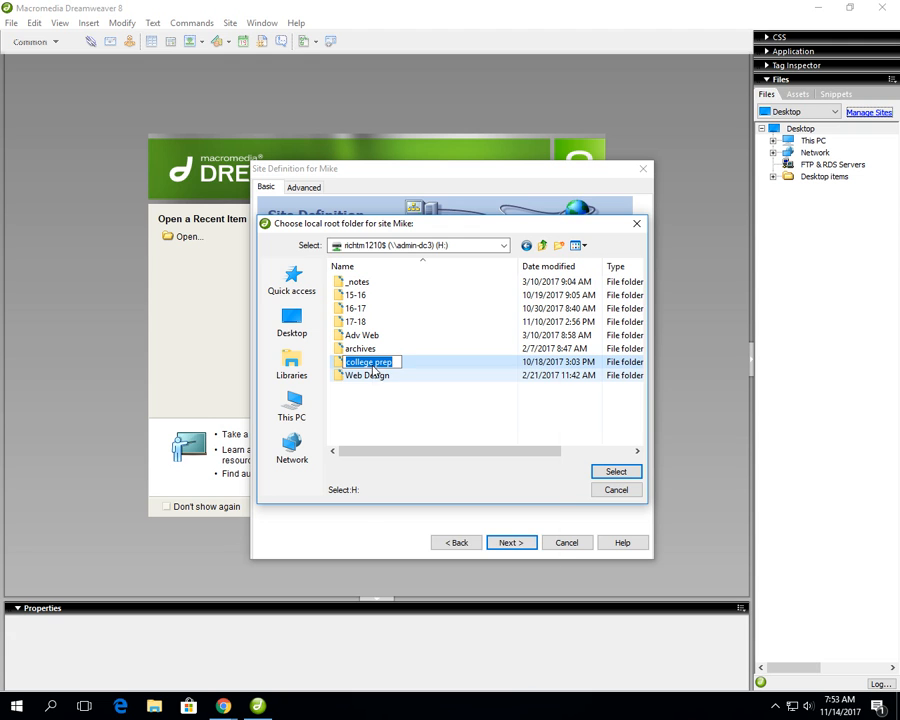
pyautogui.rightClick(374, 369)
pyautogui.click(406, 410)
pyautogui.click(380, 378)
pyautogui.click(384, 364)
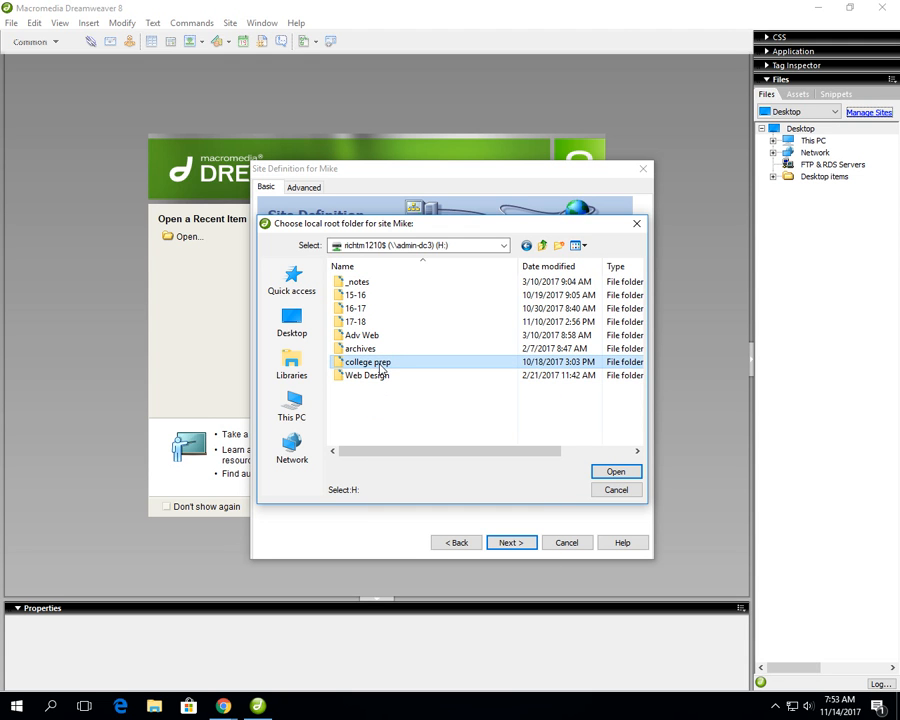
pyautogui.click(380, 365)
pyautogui.rightClick(380, 362)
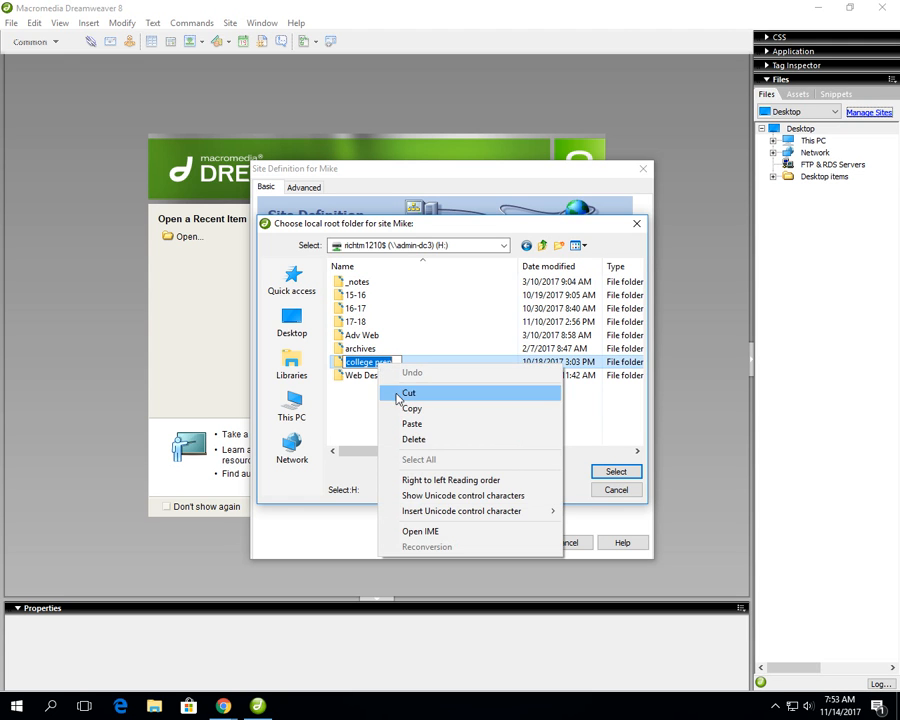
pyautogui.click(410, 406)
pyautogui.press('Escape')
# Step: Choose the college prep folder and make the local path read H:\college prep
pyautogui.doubleClick(371, 362)
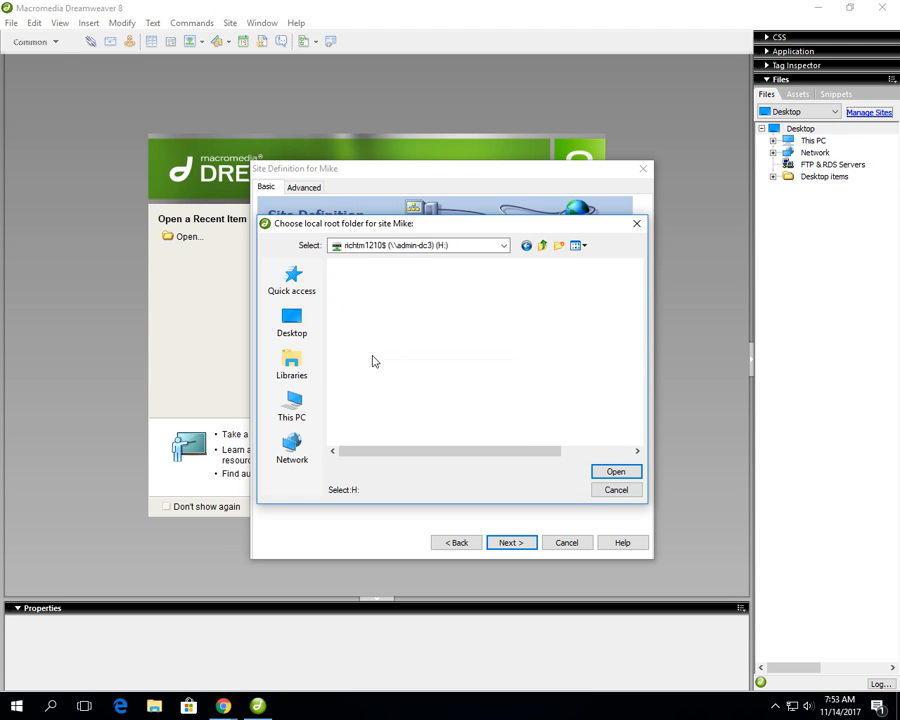
pyautogui.click(617, 471)
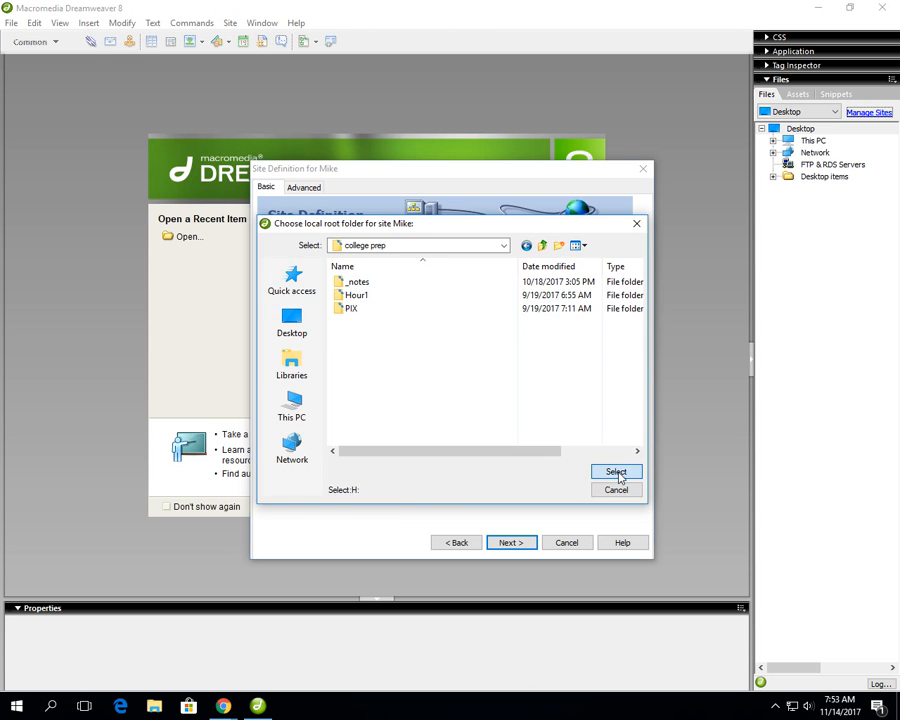
pyautogui.click(318, 379)
pyautogui.rightClick(314, 379)
pyautogui.click(362, 441)
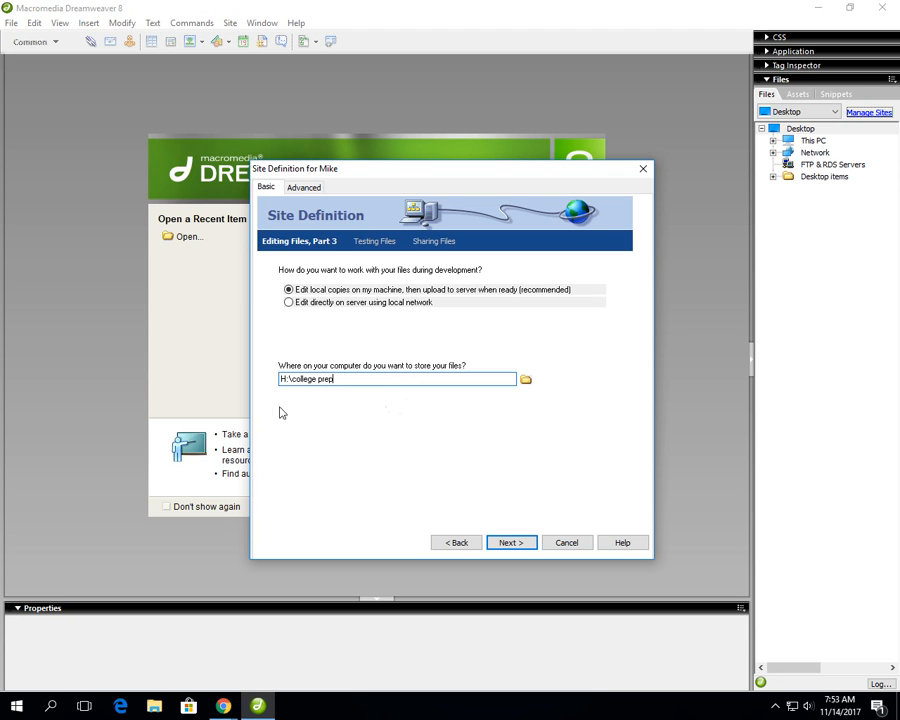
# Step: On the Sharing Files step, connect to the remote server using FTP
pyautogui.click(526, 543)
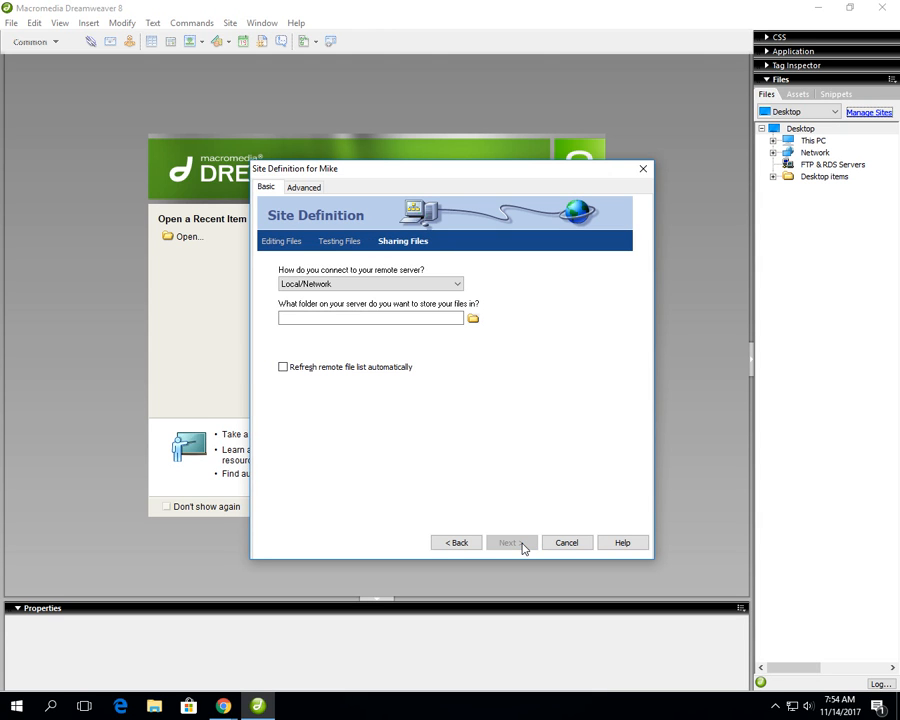
pyautogui.click(361, 285)
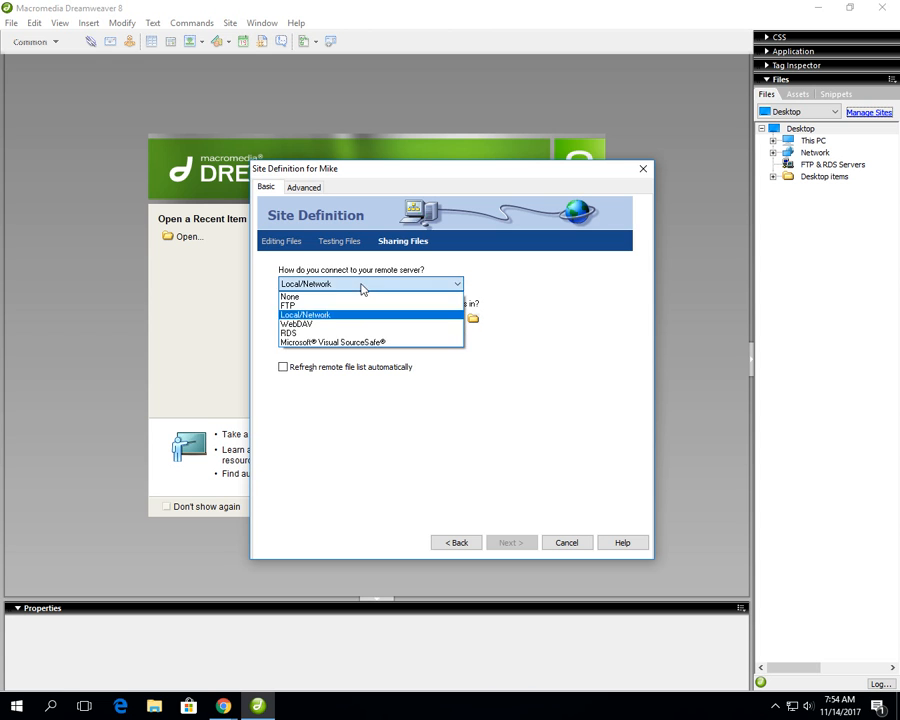
pyautogui.click(303, 304)
pyautogui.click(309, 316)
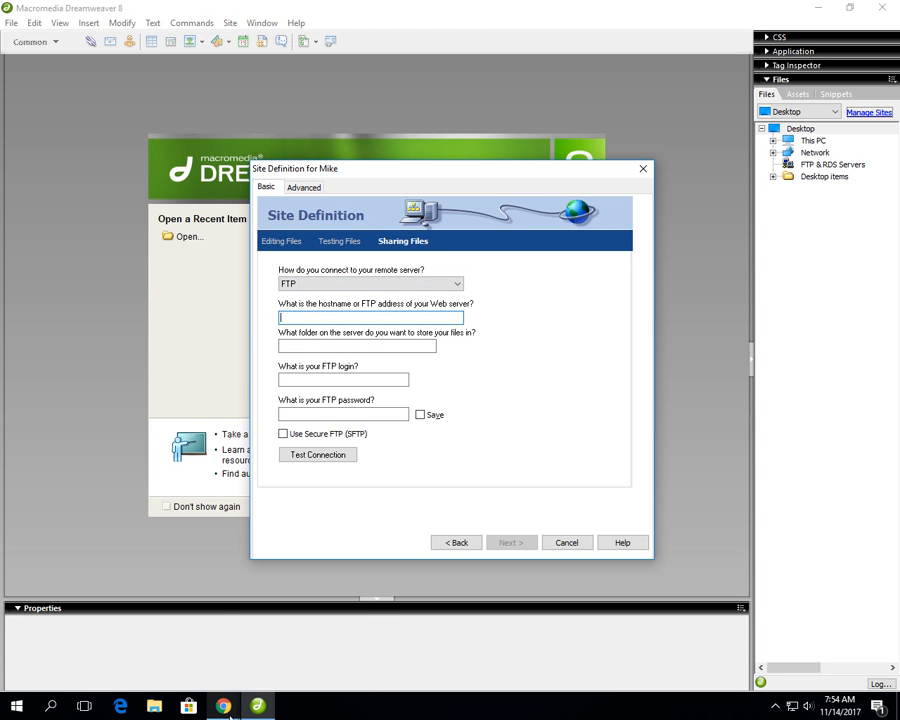
pyautogui.moveTo(229, 712)
pyautogui.click(179, 657)
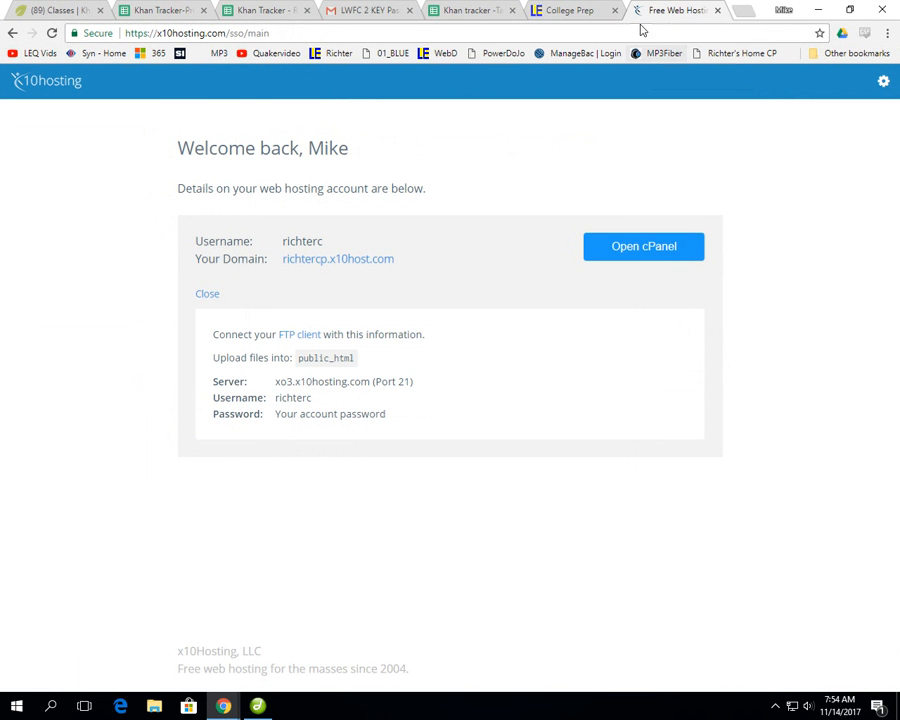
# Step: Open the x10hosting site from the College Prep assignment page and reach the account dashboard
pyautogui.click(565, 12)
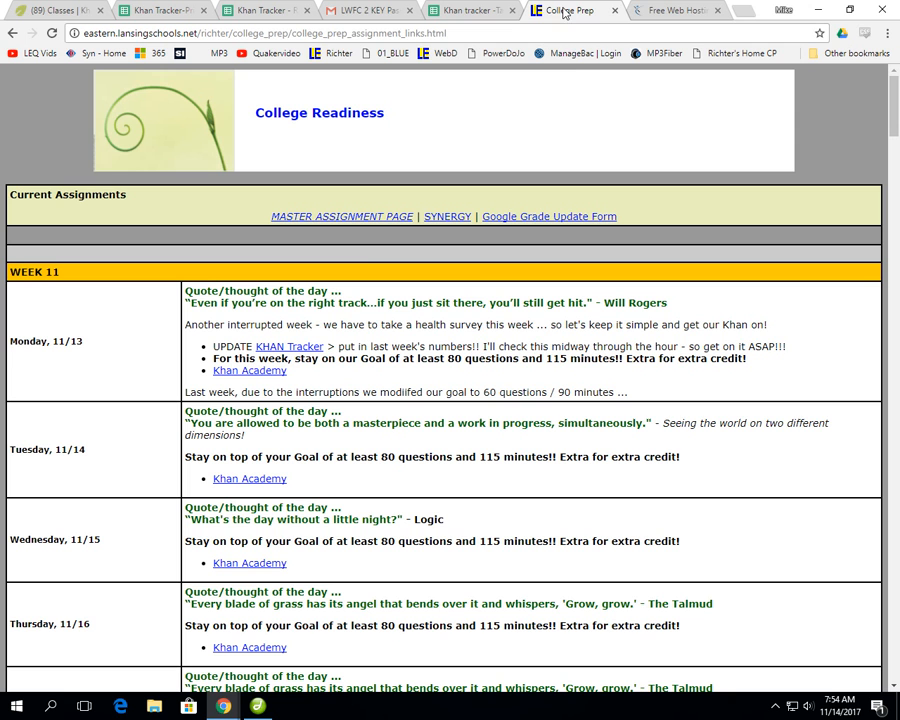
pyautogui.click(371, 217)
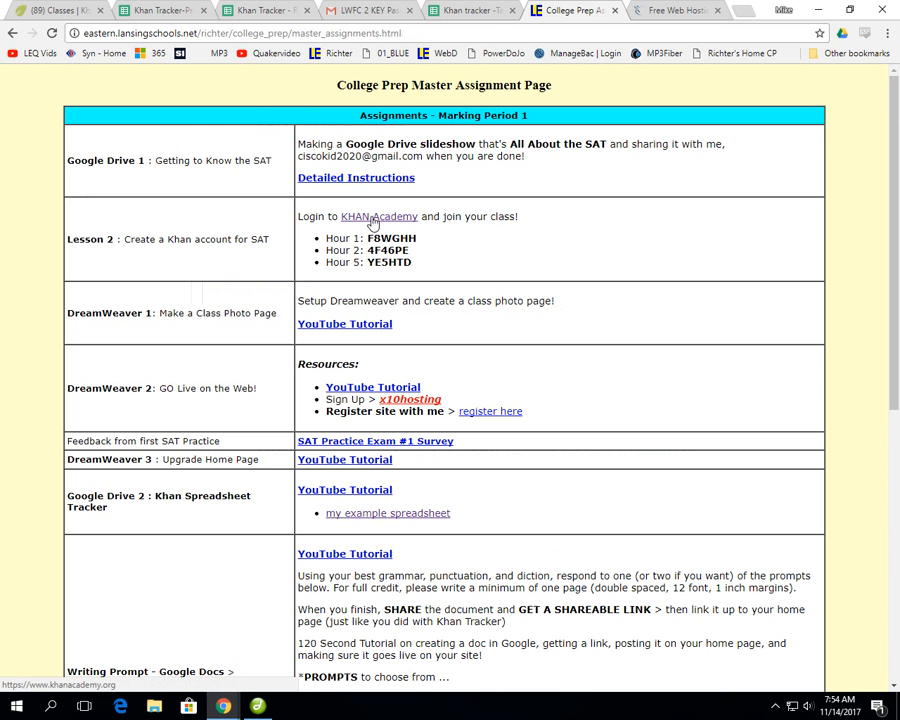
pyautogui.click(432, 401)
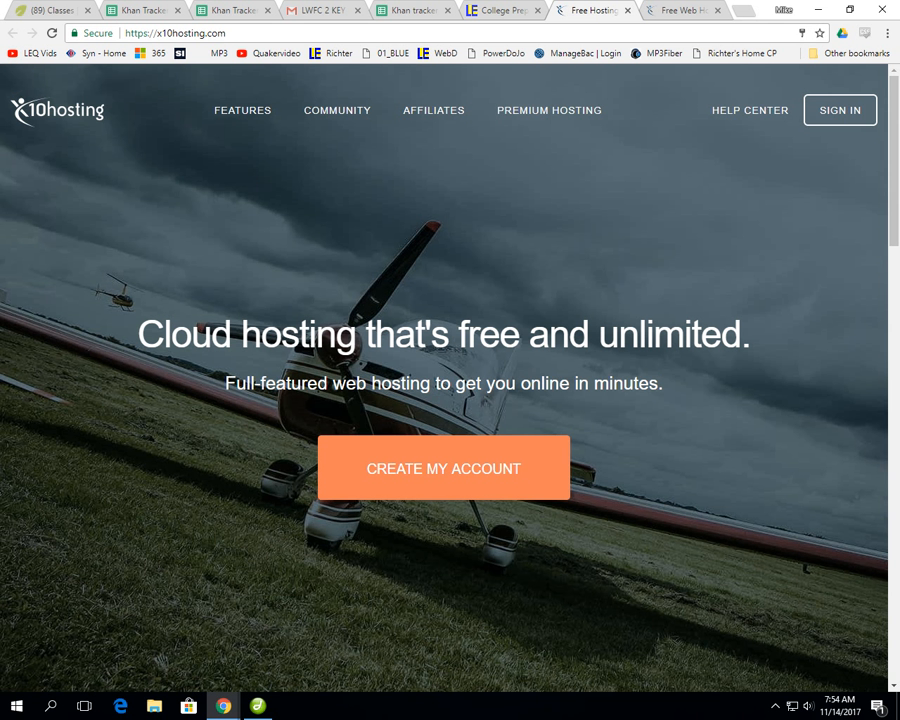
pyautogui.click(838, 111)
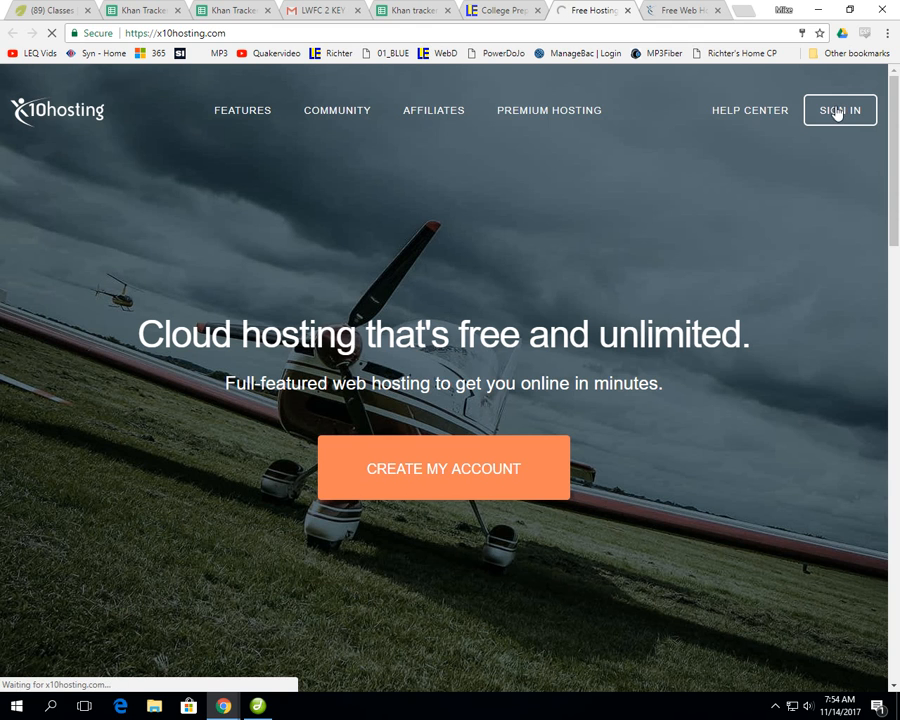
pyautogui.click(684, 10)
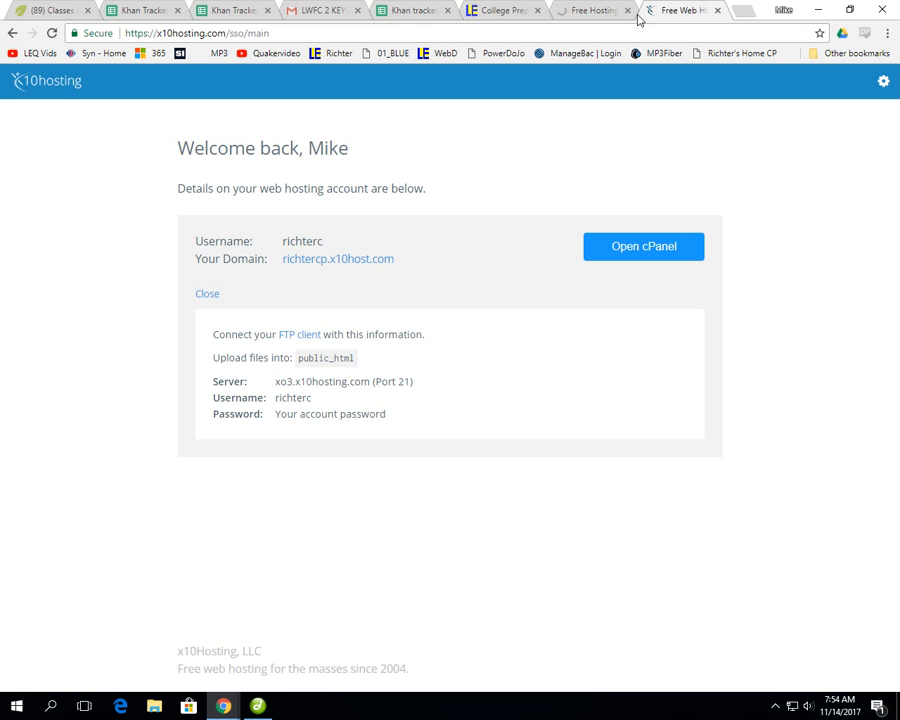
pyautogui.click(612, 12)
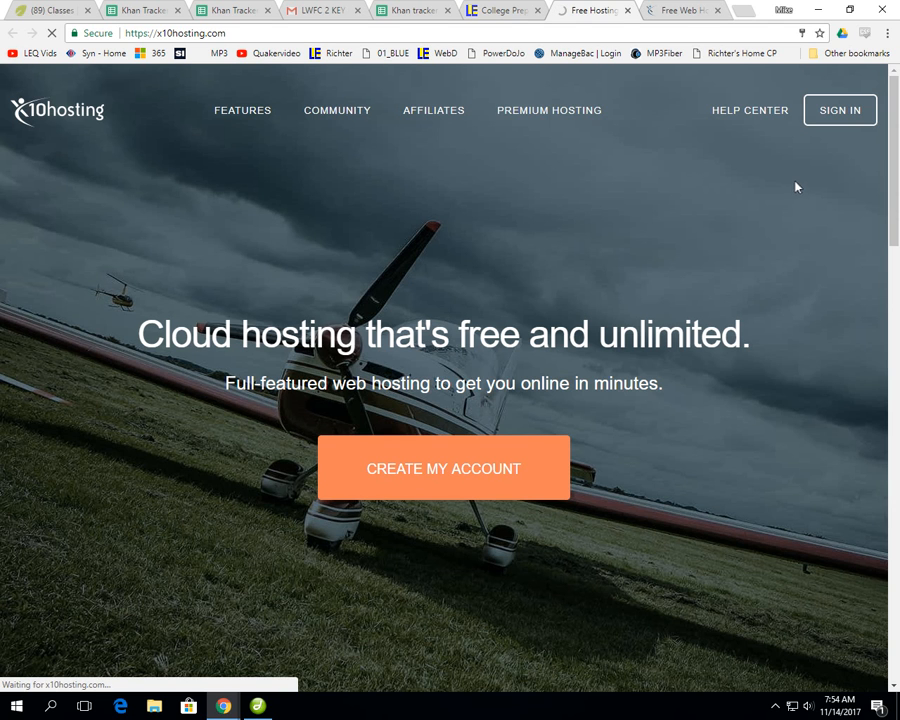
pyautogui.click(680, 10)
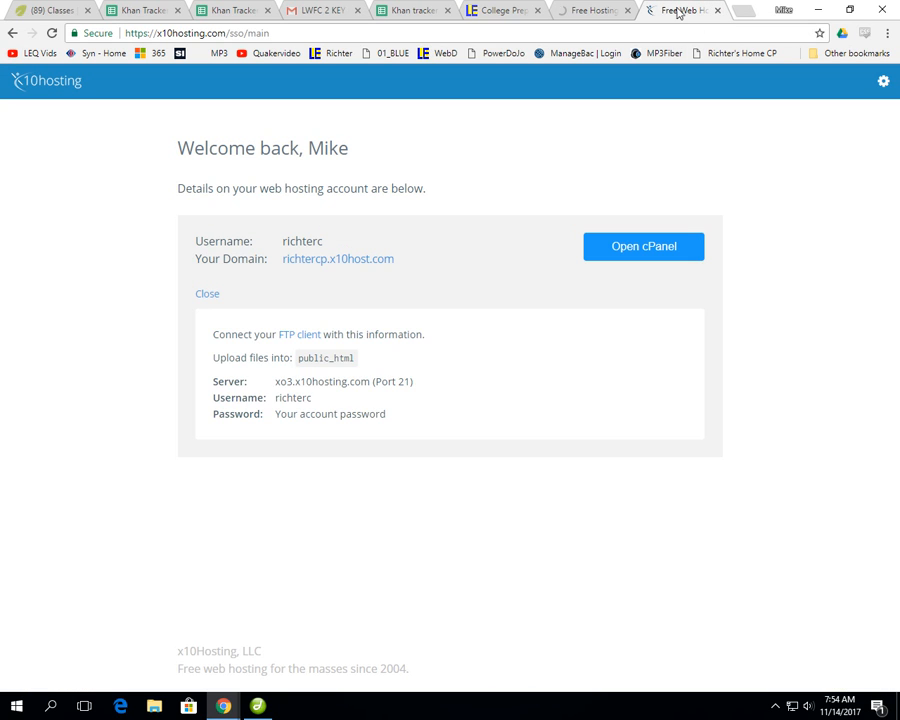
# Step: Expand the Quick FTP details and copy the server name xo3.x10hosting.com
pyautogui.click(203, 294)
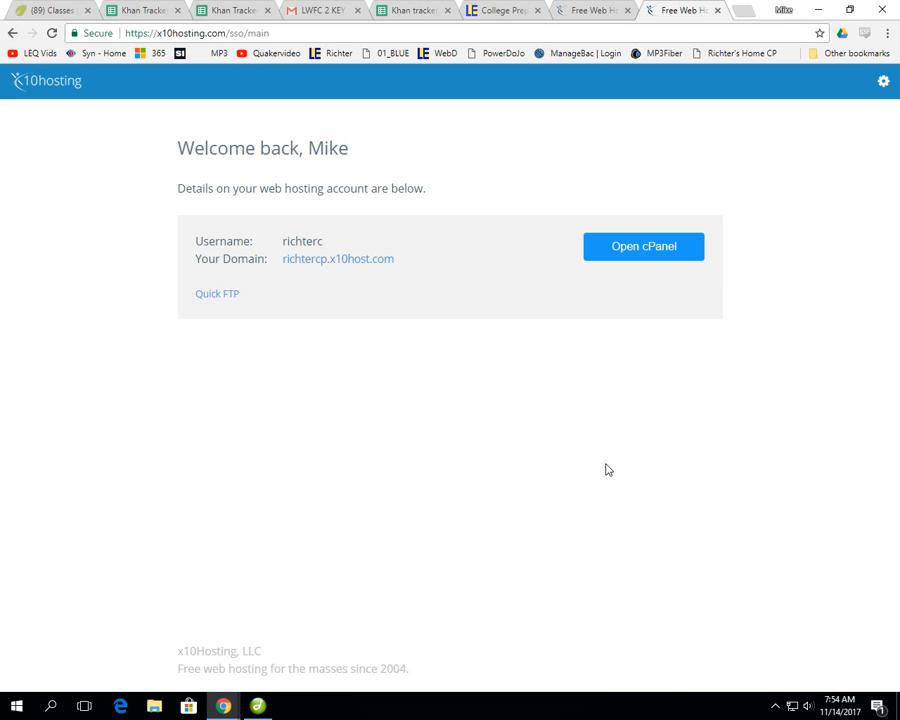
pyautogui.click(227, 294)
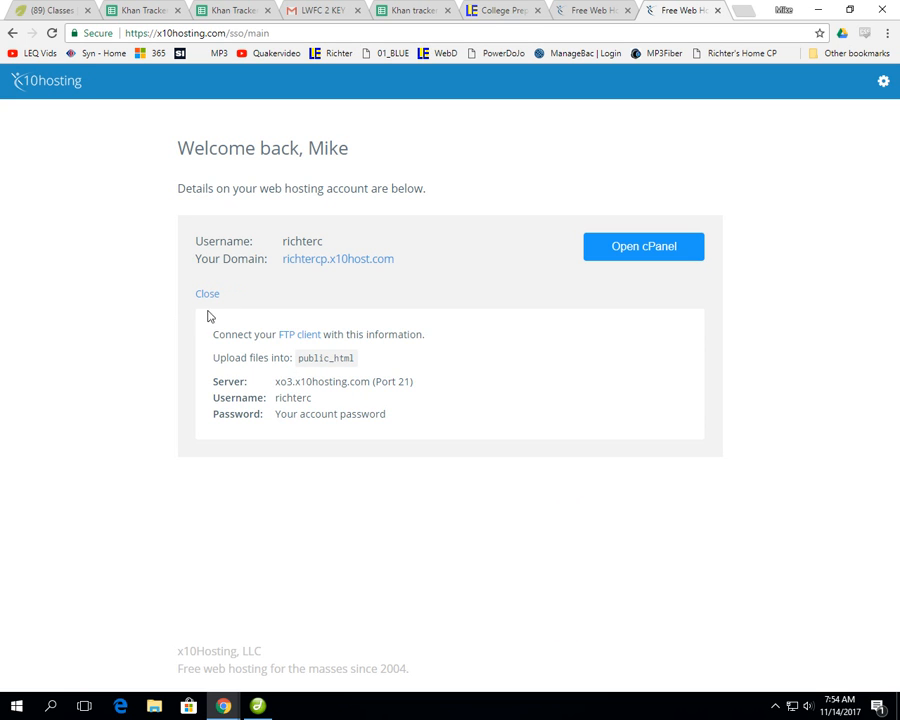
pyautogui.moveTo(277, 382); pyautogui.dragTo(370, 393)
pyautogui.rightClick(367, 382)
pyautogui.click(392, 391)
pyautogui.click(270, 389)
pyautogui.click(258, 706)
pyautogui.rightClick(298, 316)
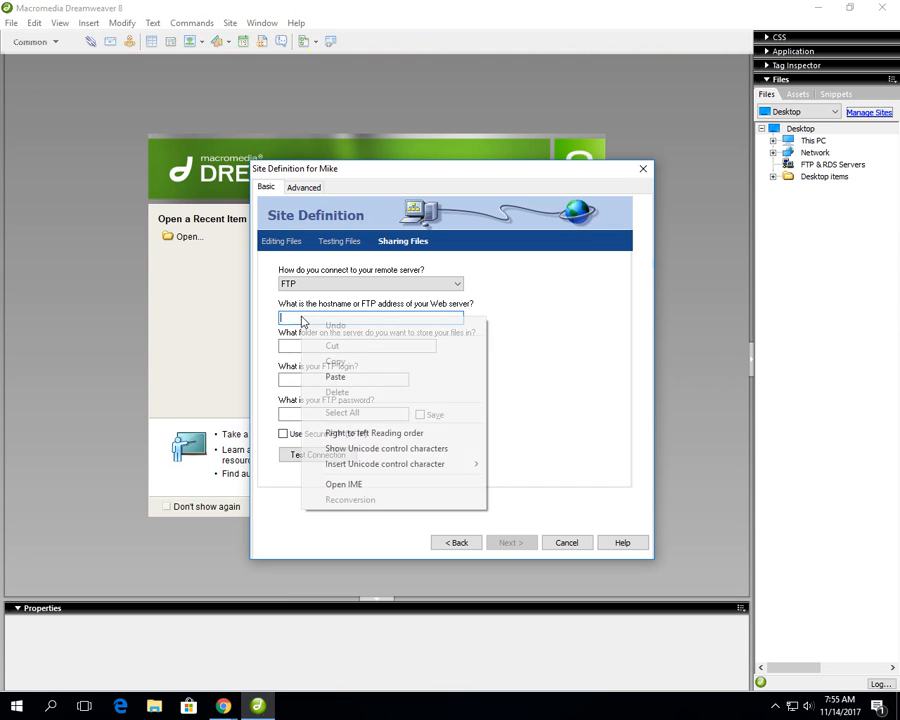
pyautogui.click(330, 377)
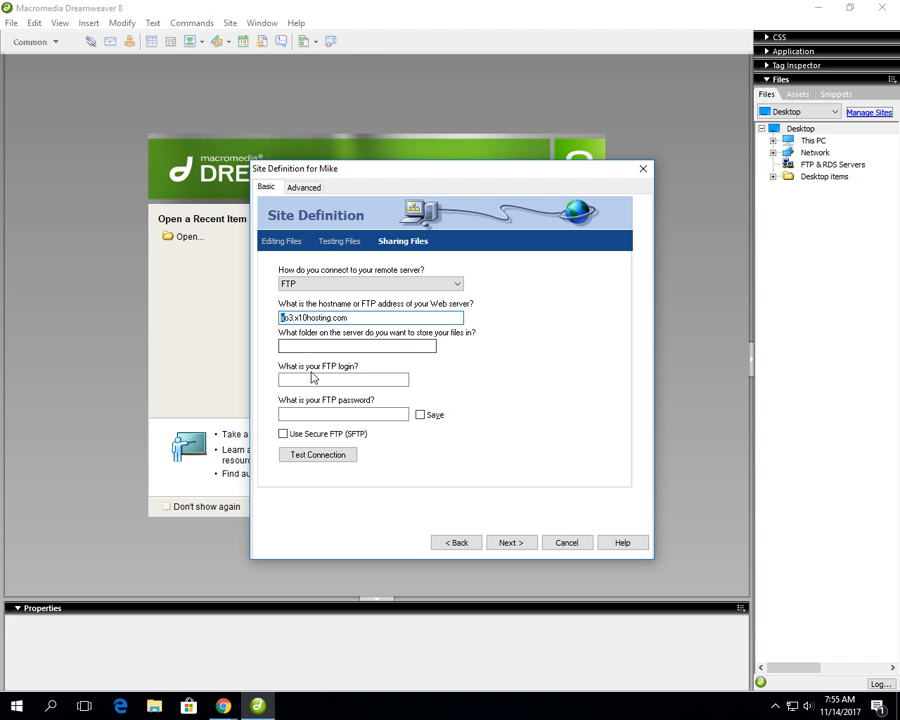
pyautogui.click(310, 346)
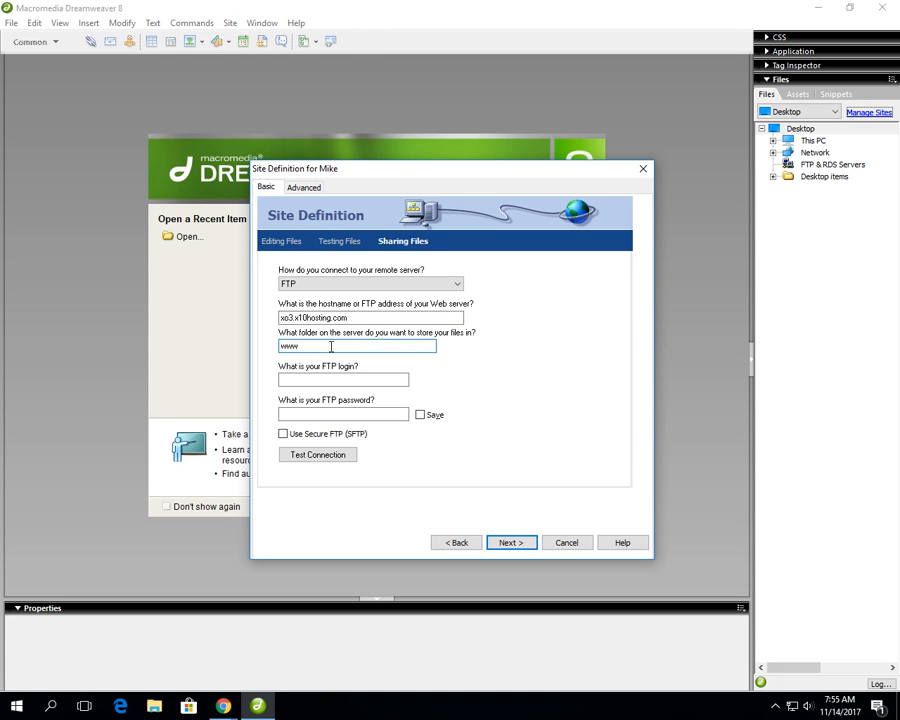
pyautogui.click(315, 378)
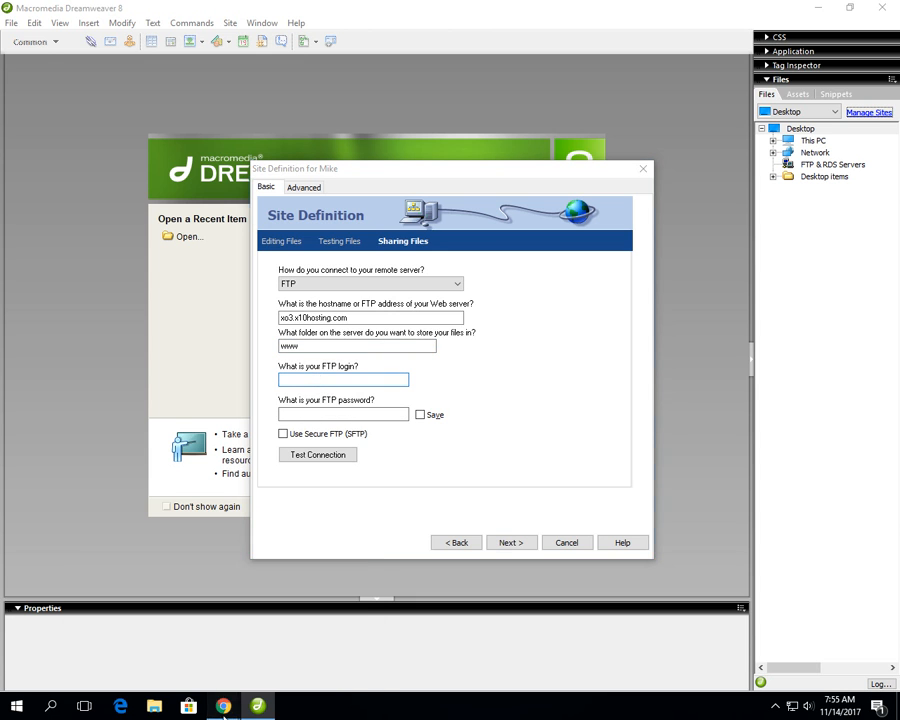
# Step: Copy the FTP username from the x10hosting dashboard in Chrome
pyautogui.click(223, 705)
pyautogui.click(172, 658)
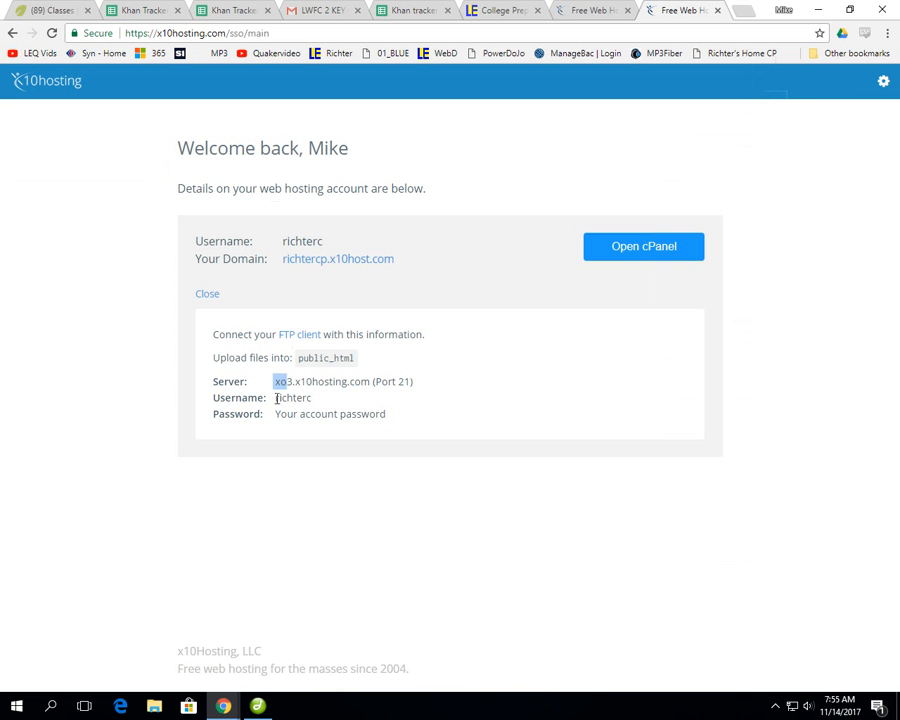
pyautogui.moveTo(277, 399); pyautogui.dragTo(304, 398)
pyautogui.rightClick(308, 398)
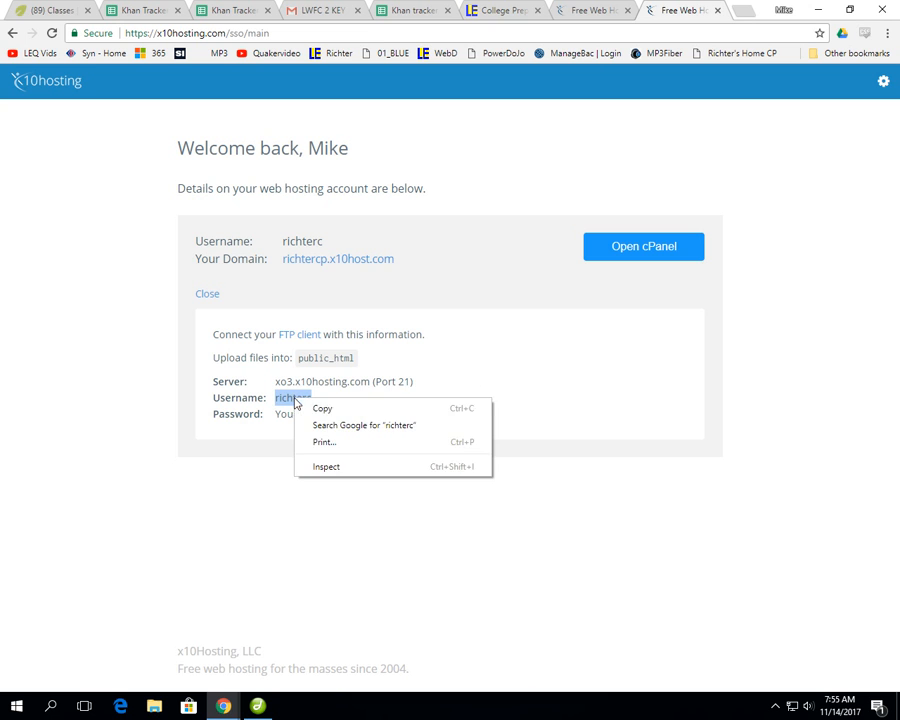
pyautogui.click(312, 408)
# Step: Paste the username as the FTP login and enter the account password
pyautogui.click(255, 706)
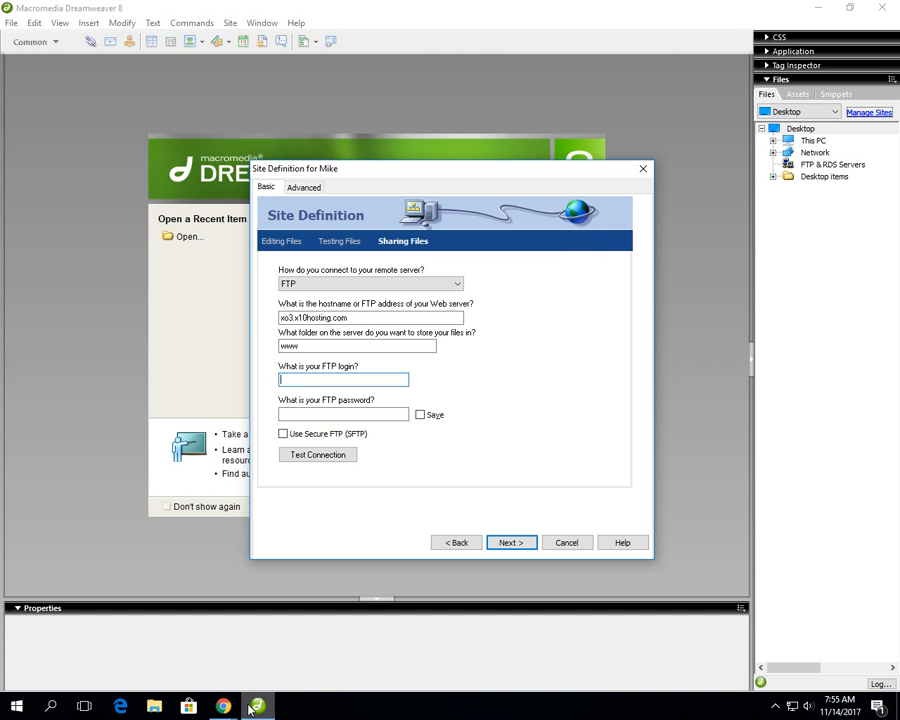
pyautogui.rightClick(298, 379)
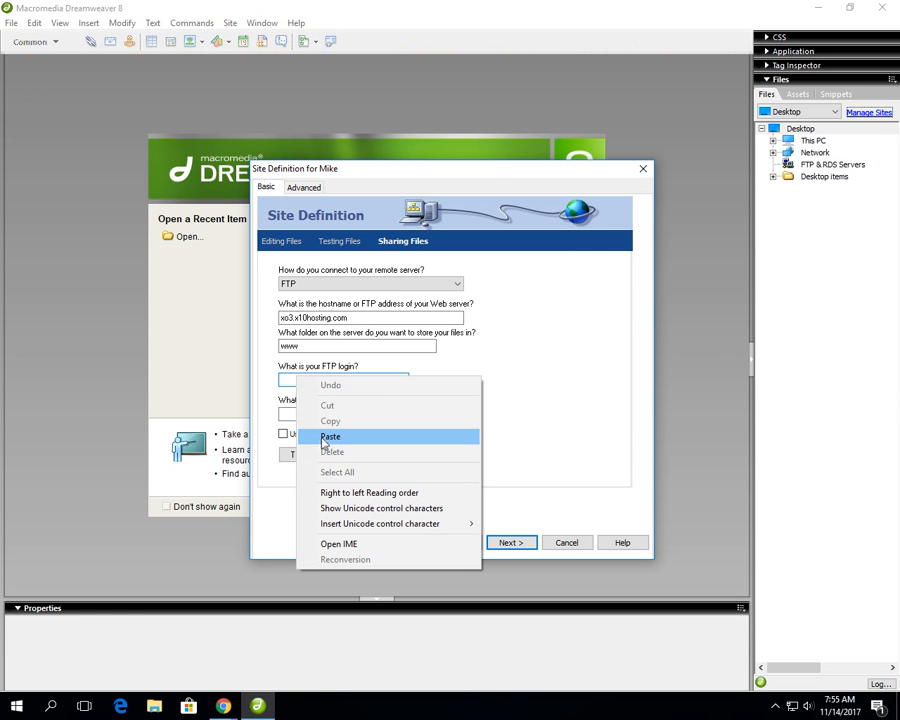
pyautogui.click(328, 436)
pyautogui.click(292, 413)
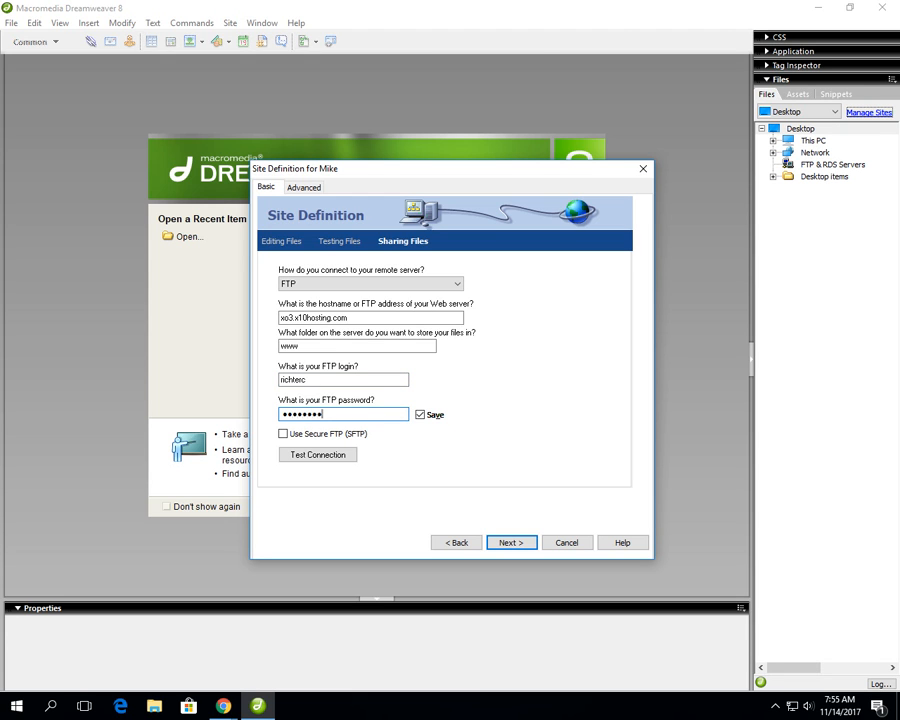
# Step: Test the FTP connection successfully, then finish the site definition and close Manage Sites
pyautogui.click(312, 455)
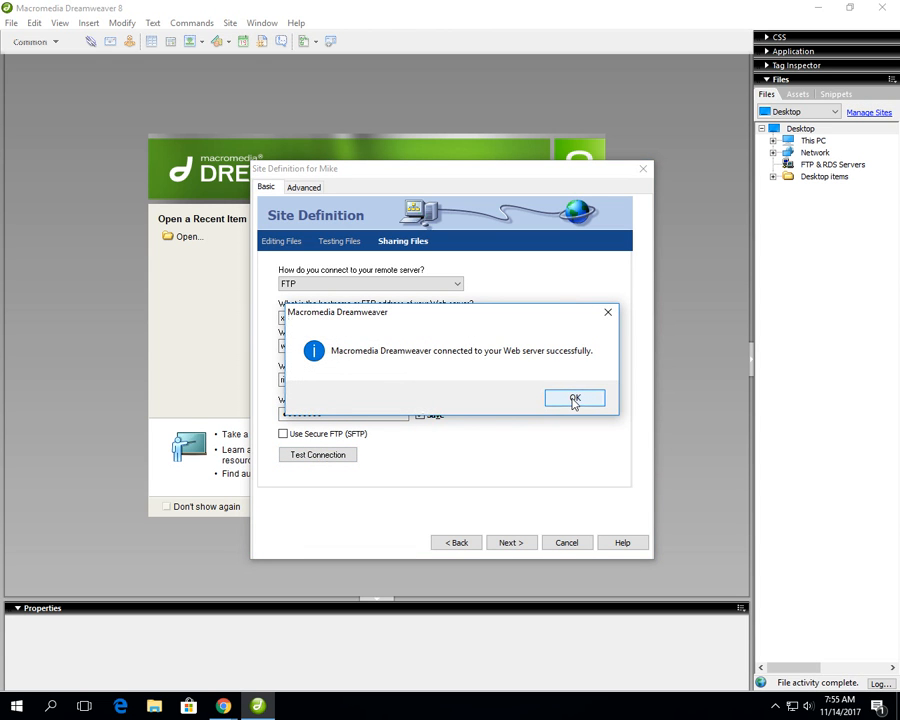
pyautogui.click(574, 399)
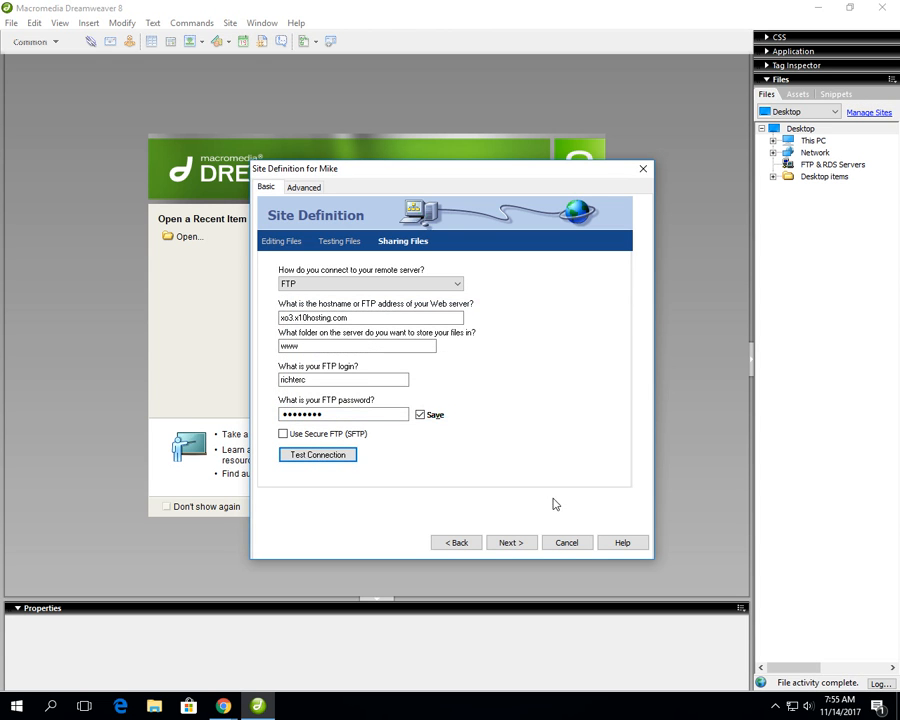
pyautogui.click(525, 548)
pyautogui.click(525, 548)
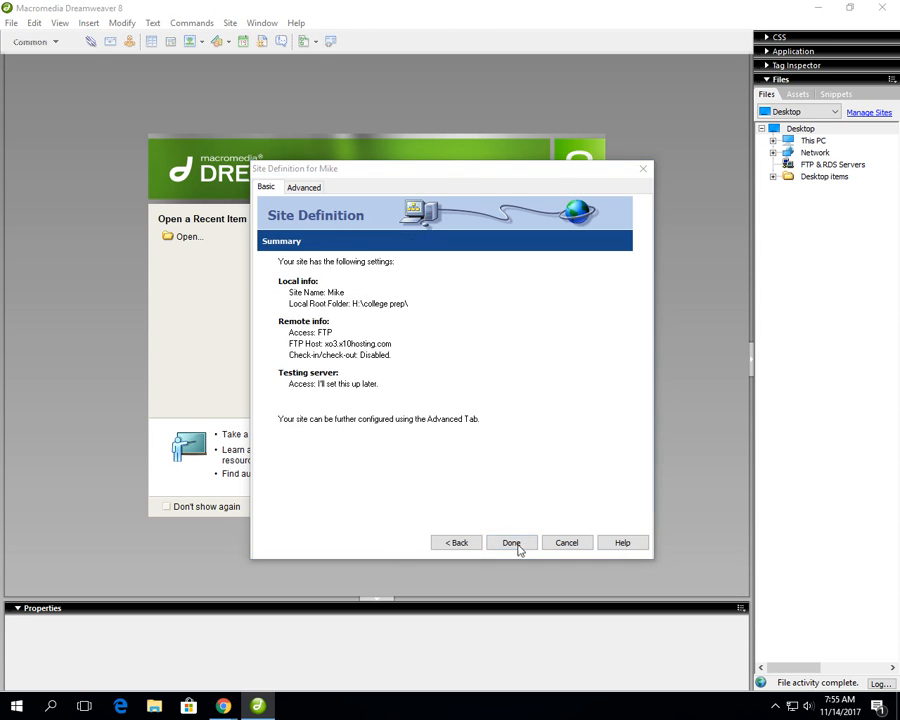
pyautogui.click(516, 546)
pyautogui.click(388, 423)
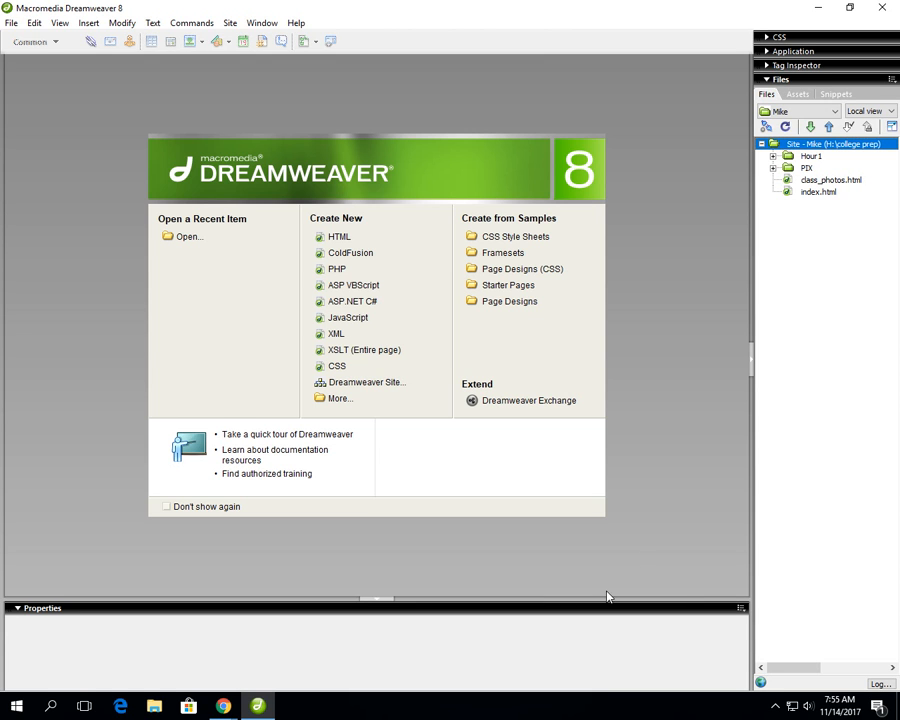
# Step: Open index.html from the Mike site's Files panel
pyautogui.doubleClick(803, 195)
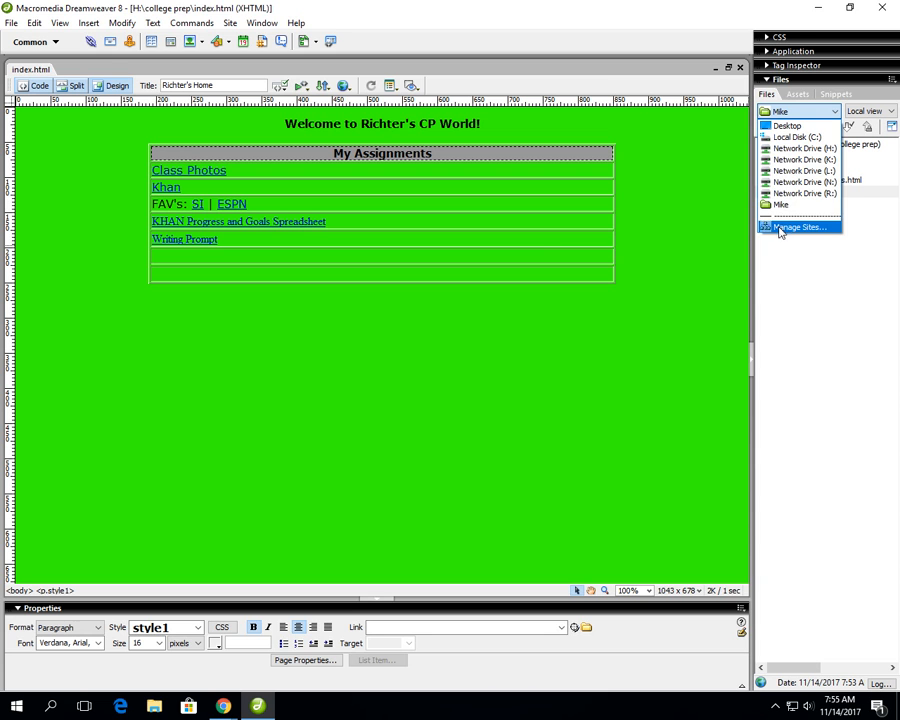
# Step: Review the Mike site's FTP and local folder settings, then cancel without changes
pyautogui.click(780, 228)
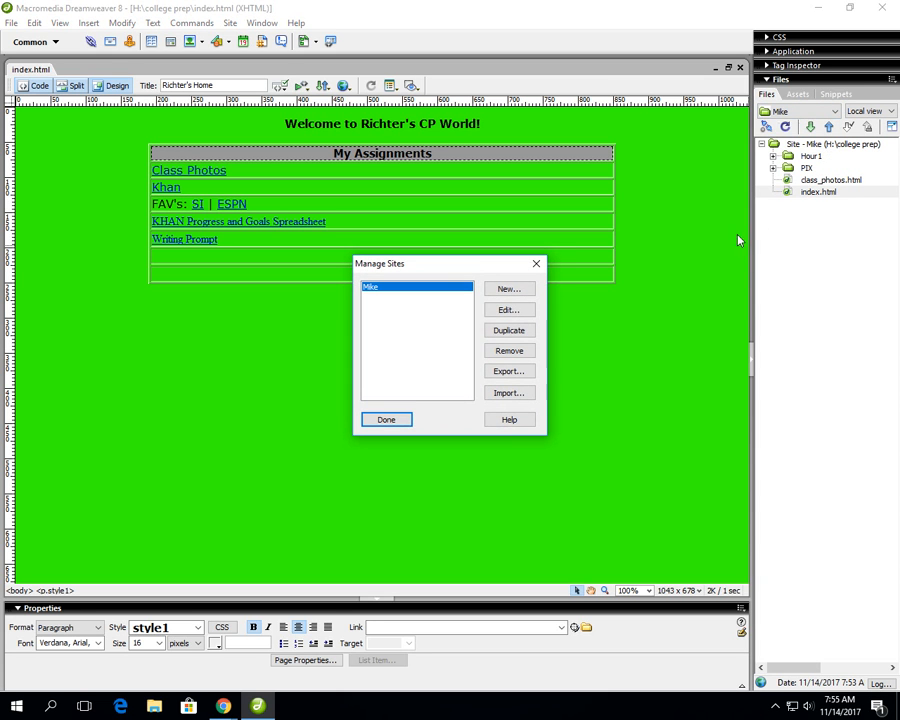
pyautogui.click(498, 314)
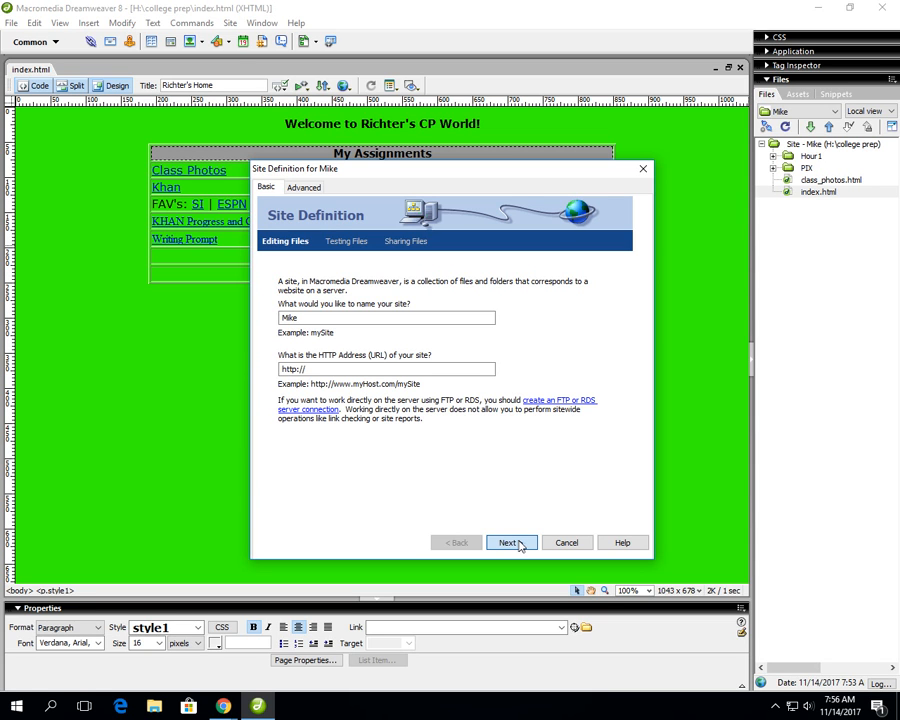
pyautogui.click(517, 543)
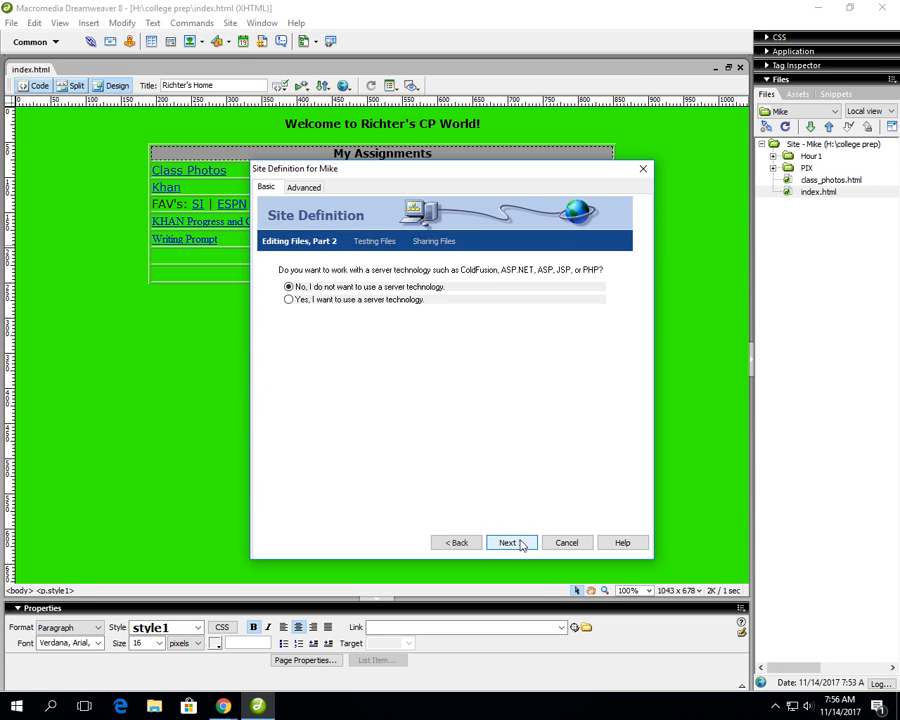
pyautogui.click(522, 543)
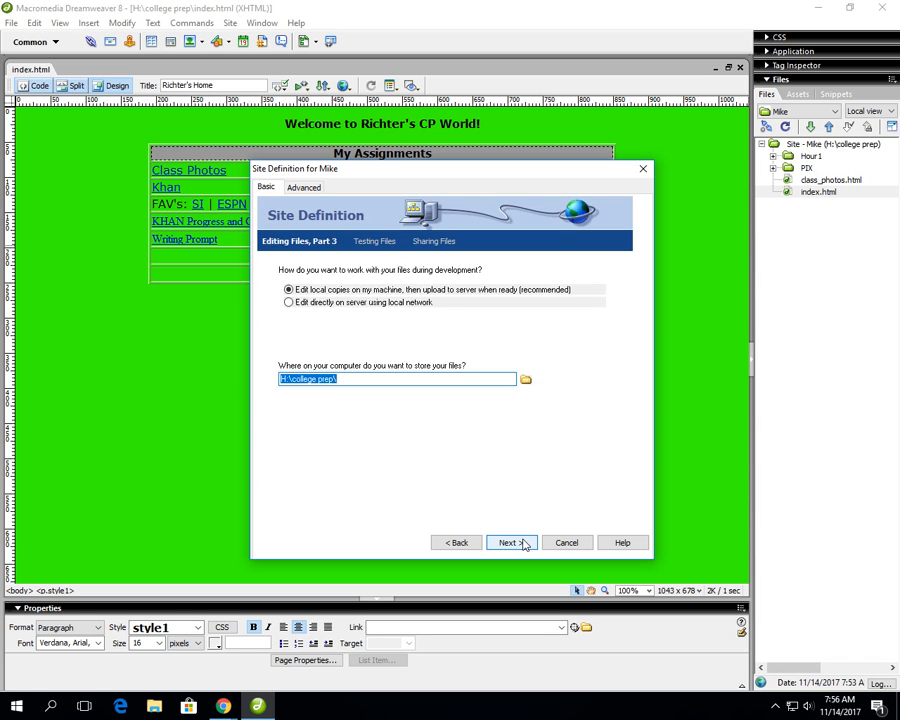
pyautogui.click(523, 543)
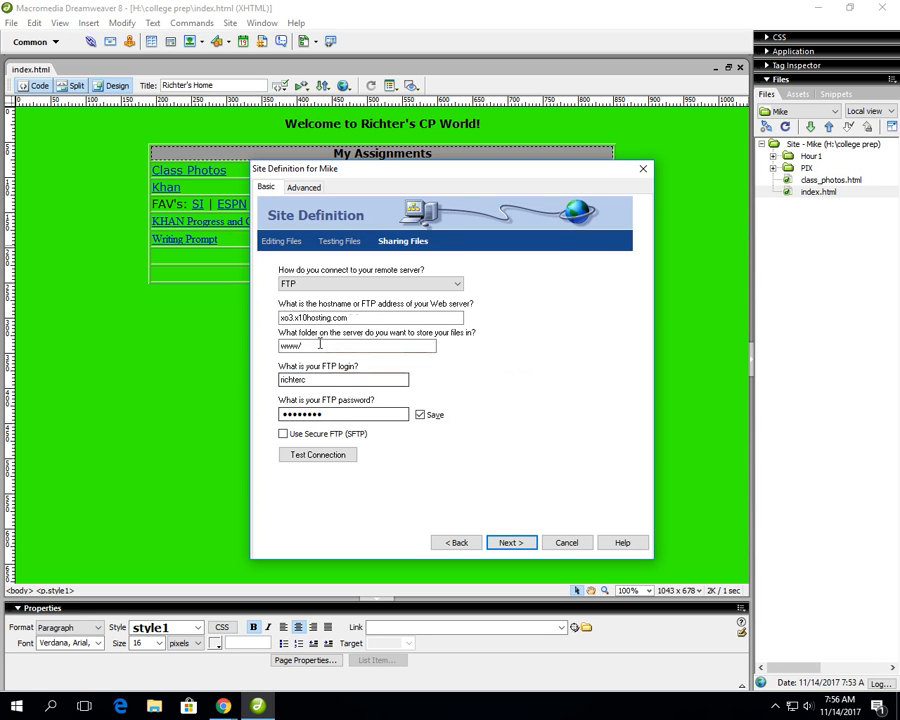
pyautogui.click(282, 414)
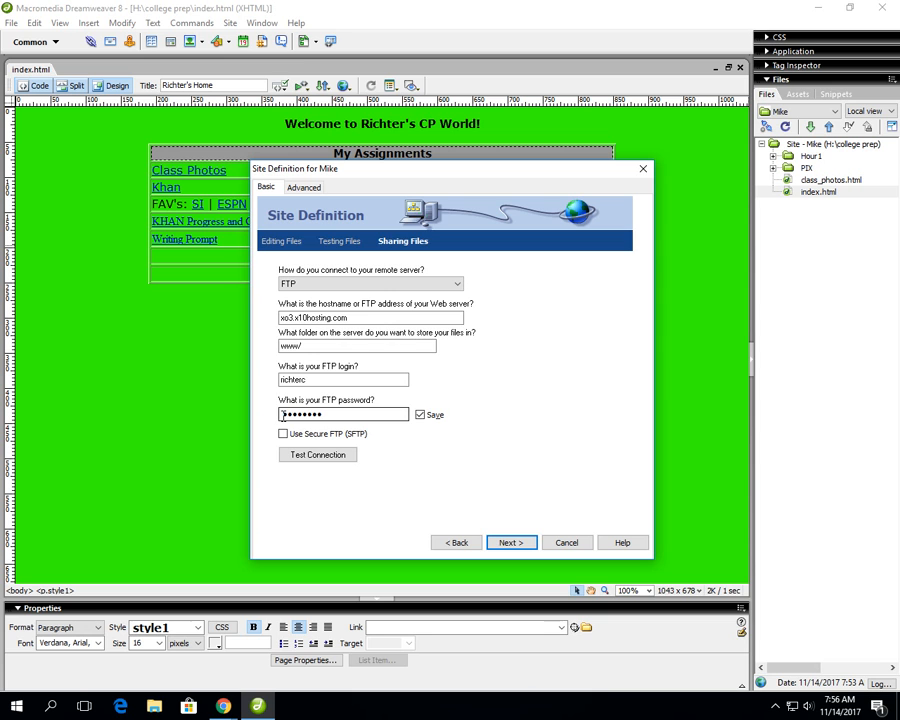
pyautogui.click(463, 548)
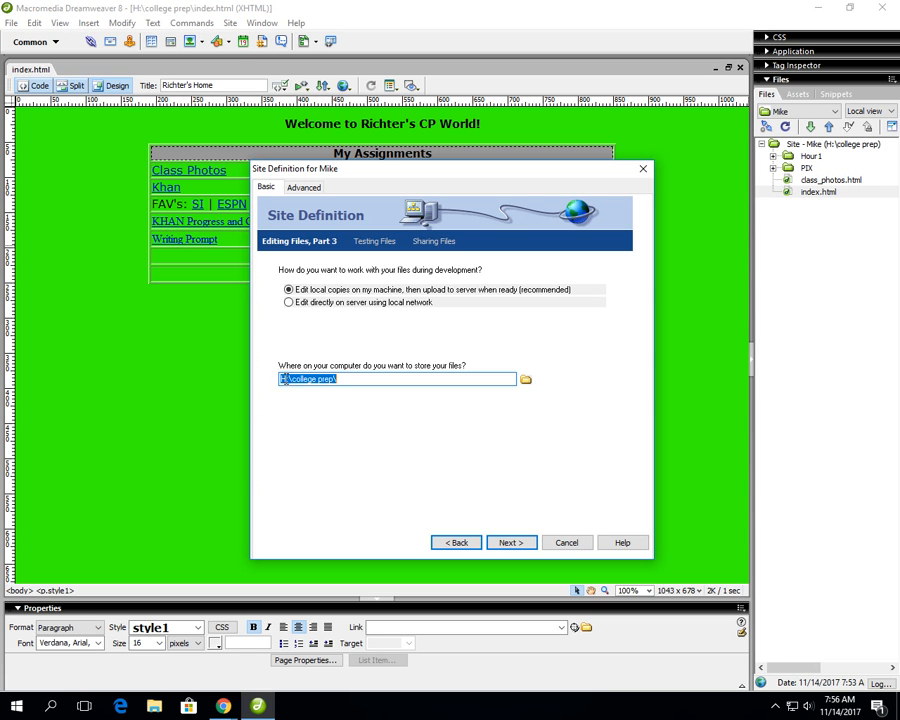
pyautogui.click(293, 378)
pyautogui.click(560, 541)
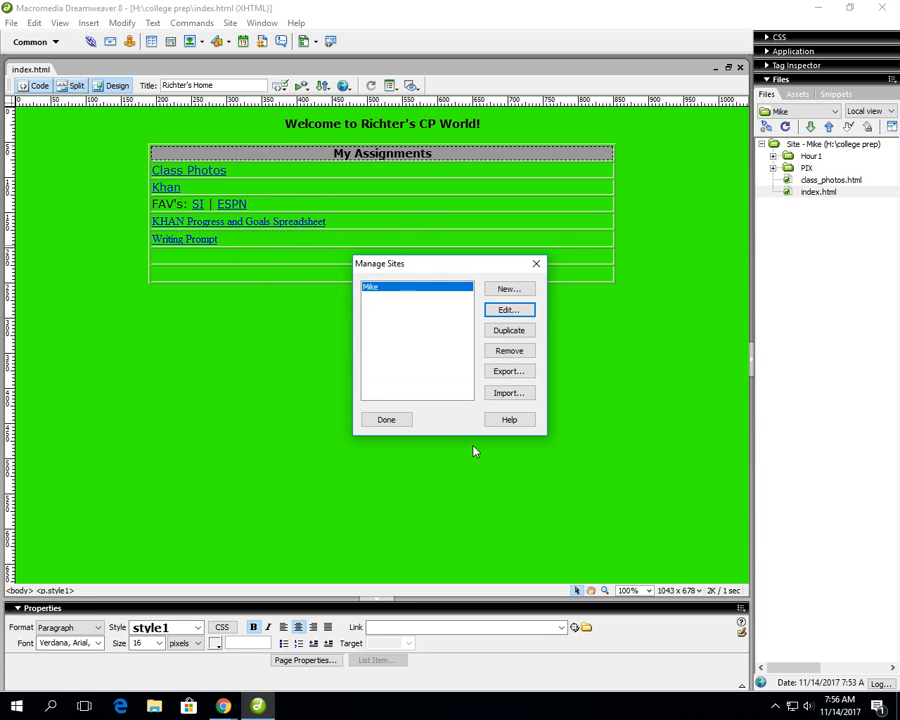
pyautogui.click(396, 422)
pyautogui.click(812, 194)
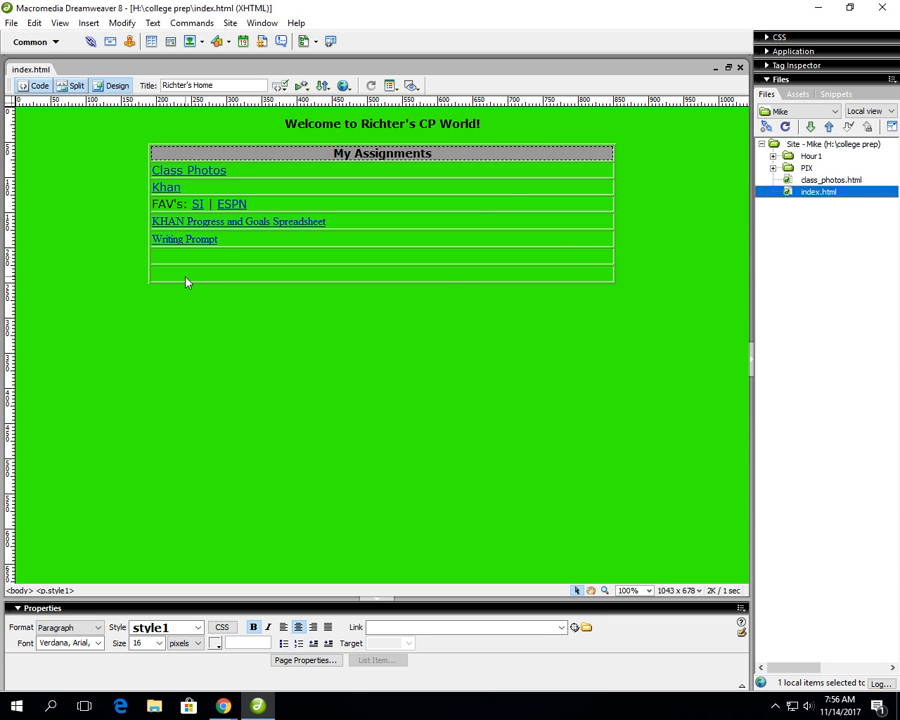
# Step: Type the hosting account username on a new line below the Welcome to Richter's CP World! heading
pyautogui.click(510, 126)
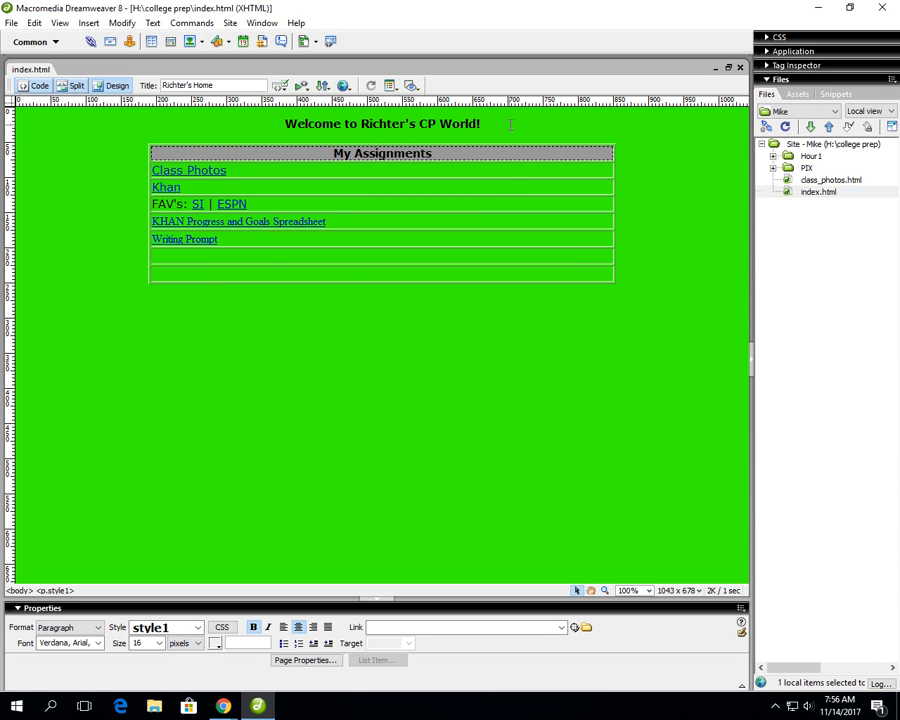
pyautogui.press('Return')
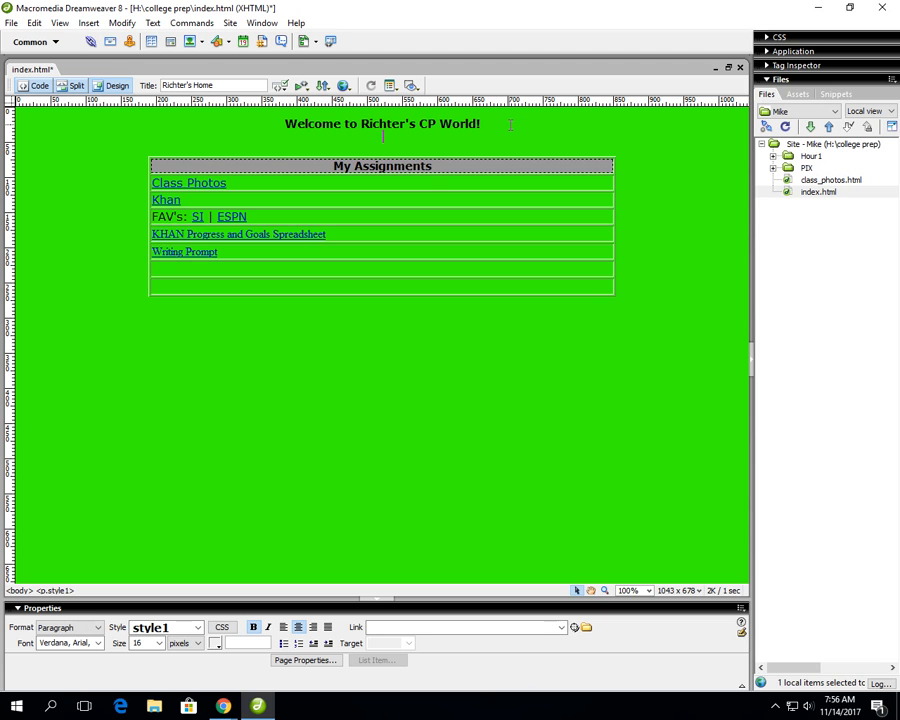
pyautogui.write('richterc')
# Step: Save index.html and connect to the remote x10hosting server
pyautogui.click(10, 23)
pyautogui.click(26, 134)
pyautogui.click(766, 128)
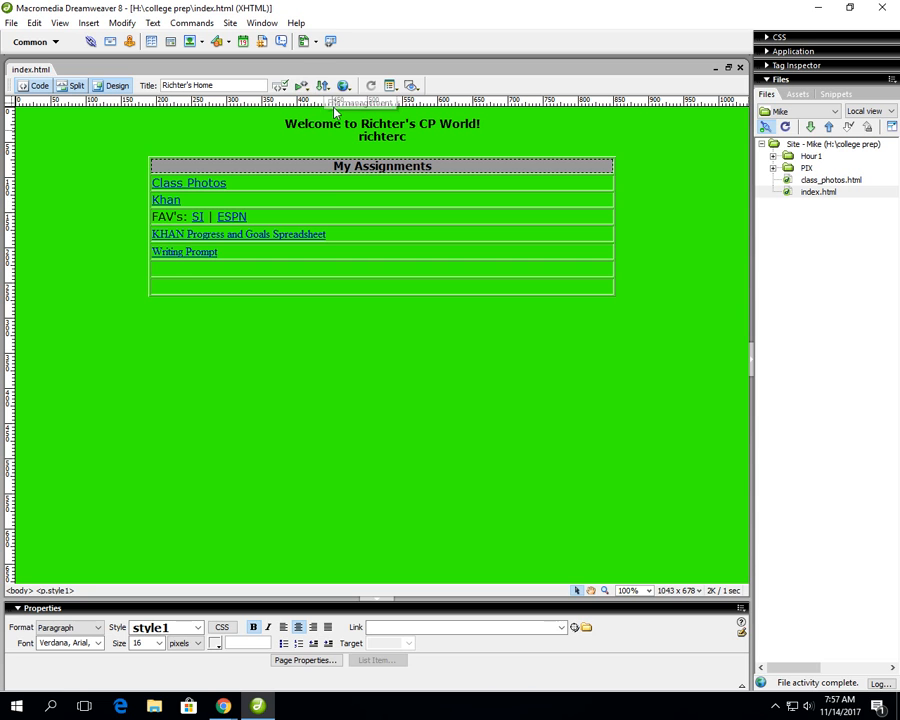
pyautogui.click(175, 276)
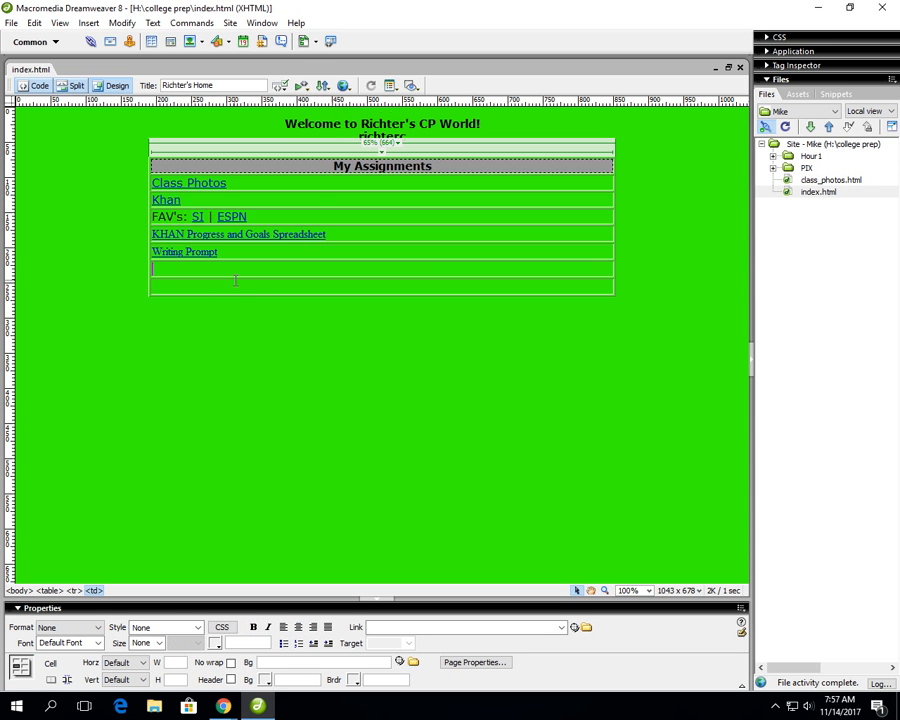
# Step: Put index.html on the server without dependent files, overwriting the remote copy
pyautogui.click(322, 85)
pyautogui.click(345, 156)
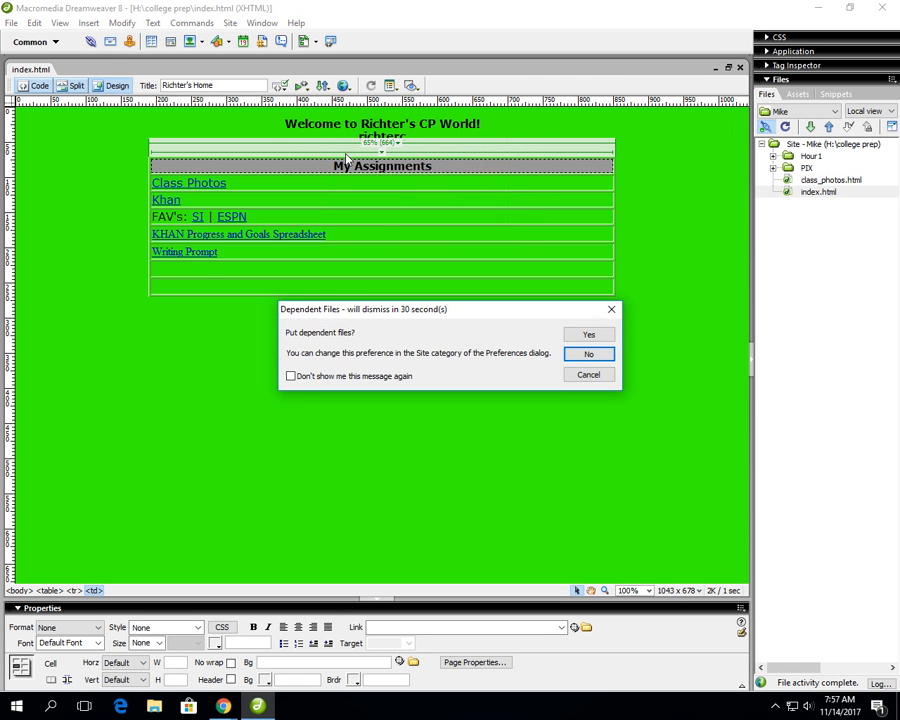
pyautogui.click(597, 356)
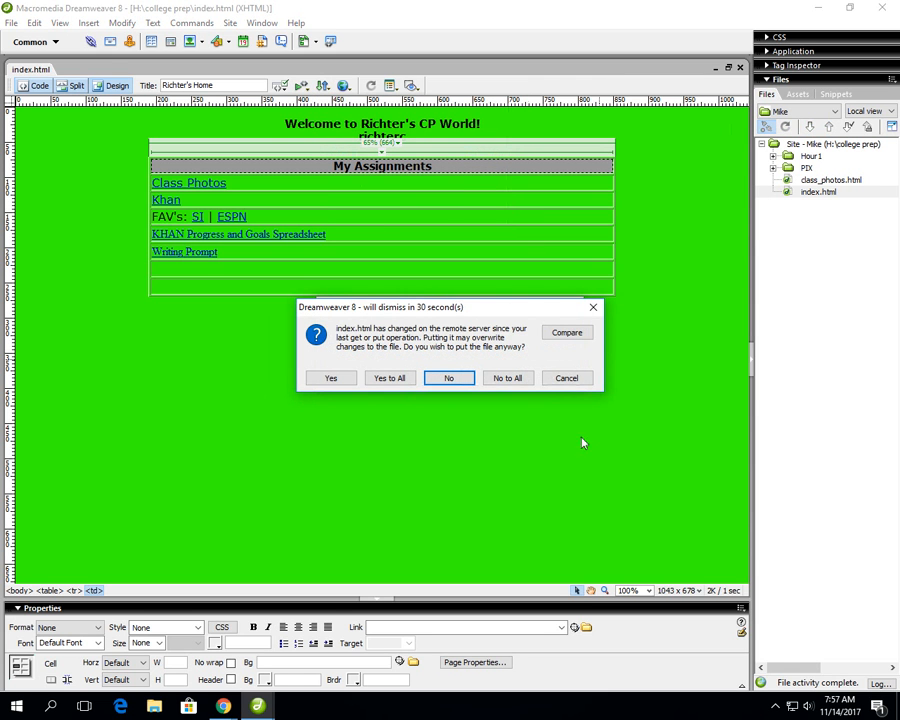
pyautogui.click(333, 378)
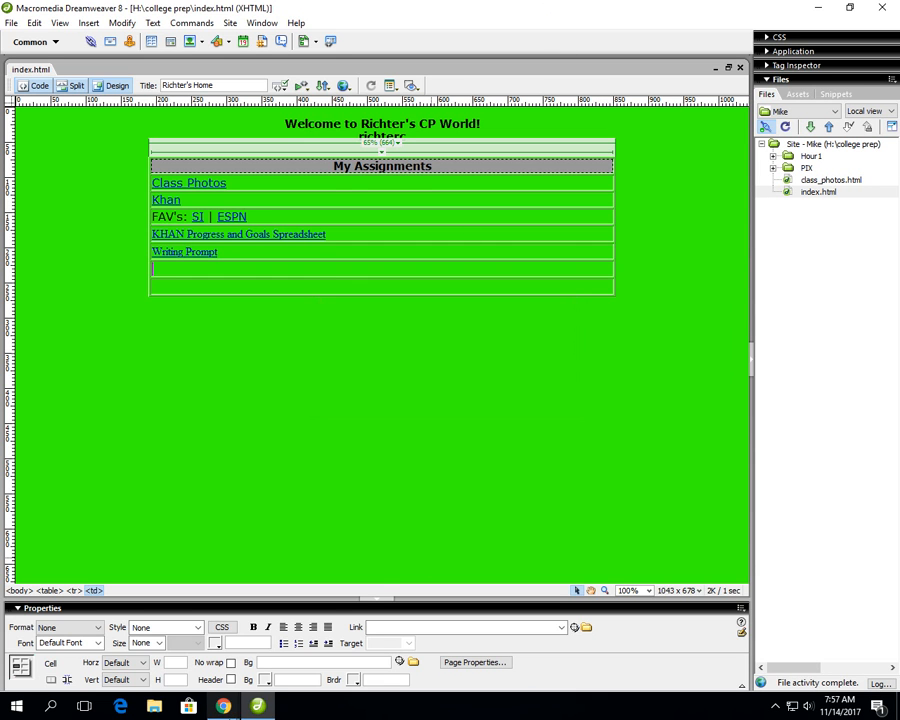
pyautogui.click(223, 706)
# Step: Open the hosted site's domain from the x10hosting account page and bookmark it to the bookmarks bar
pyautogui.click(199, 645)
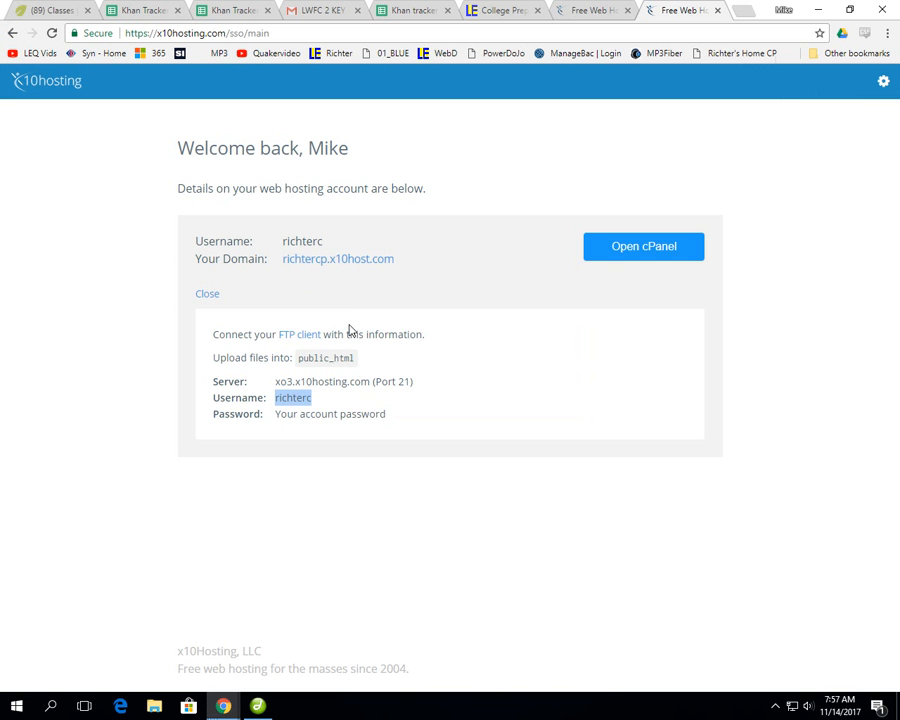
pyautogui.click(352, 266)
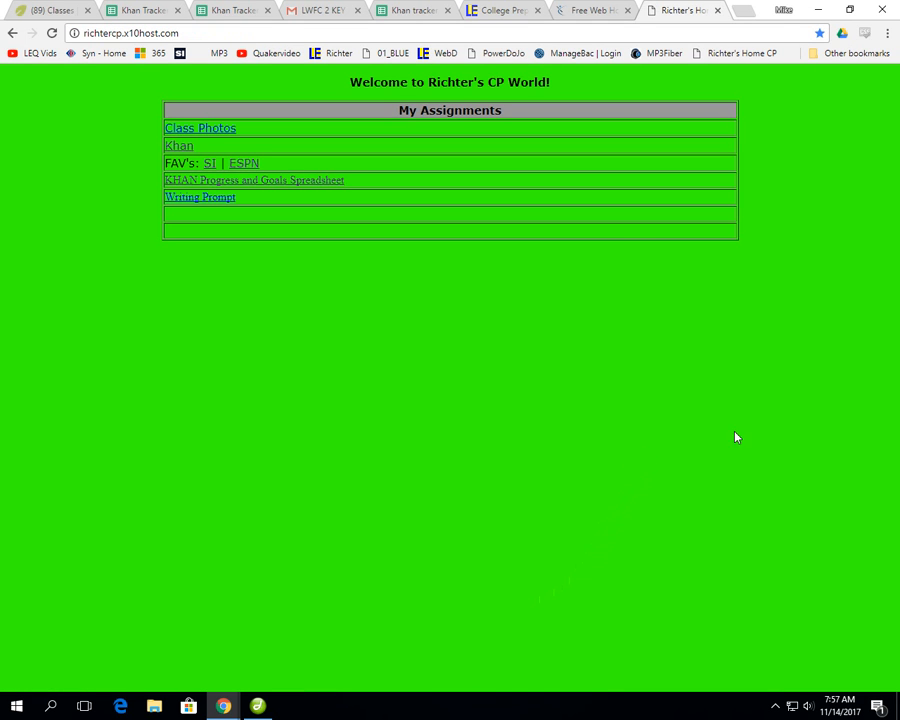
pyautogui.click(820, 33)
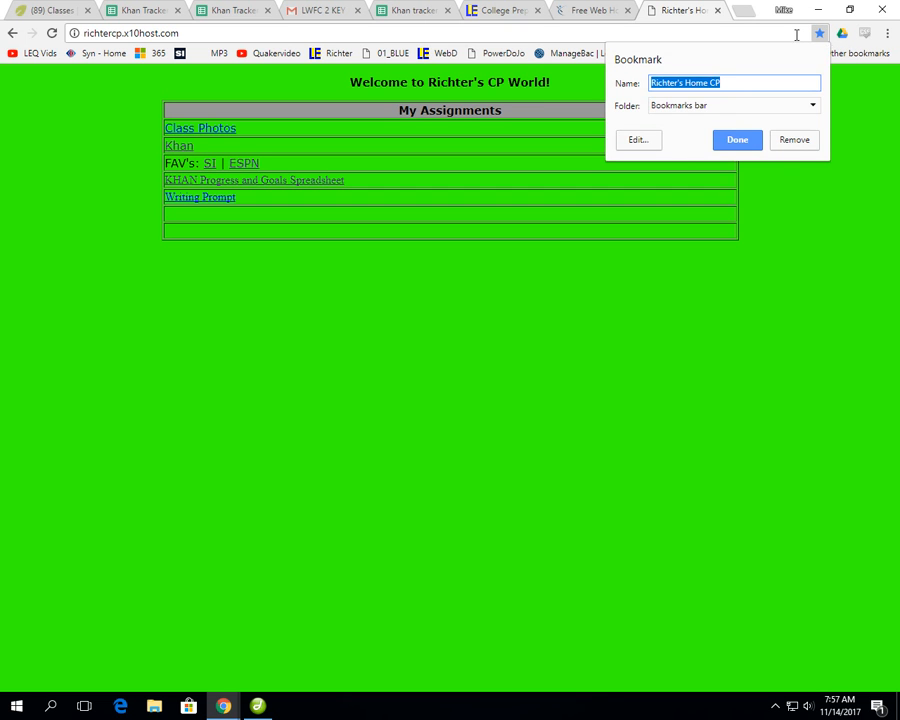
pyautogui.click(739, 140)
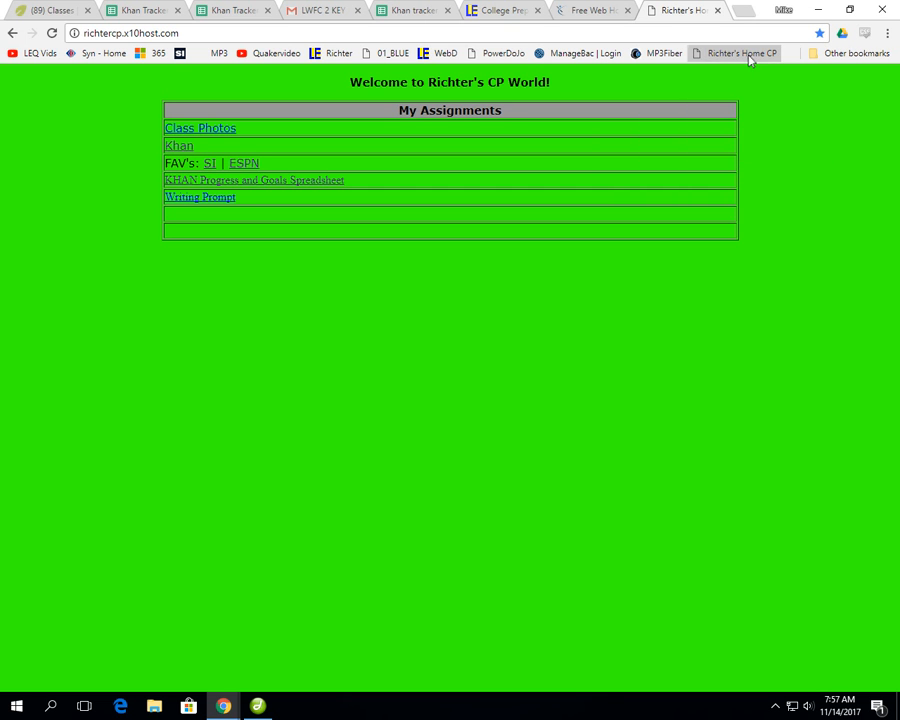
# Step: Reload the live site, highlight the new username line under the welcome heading, and return to Dreamweaver
pyautogui.click(51, 33)
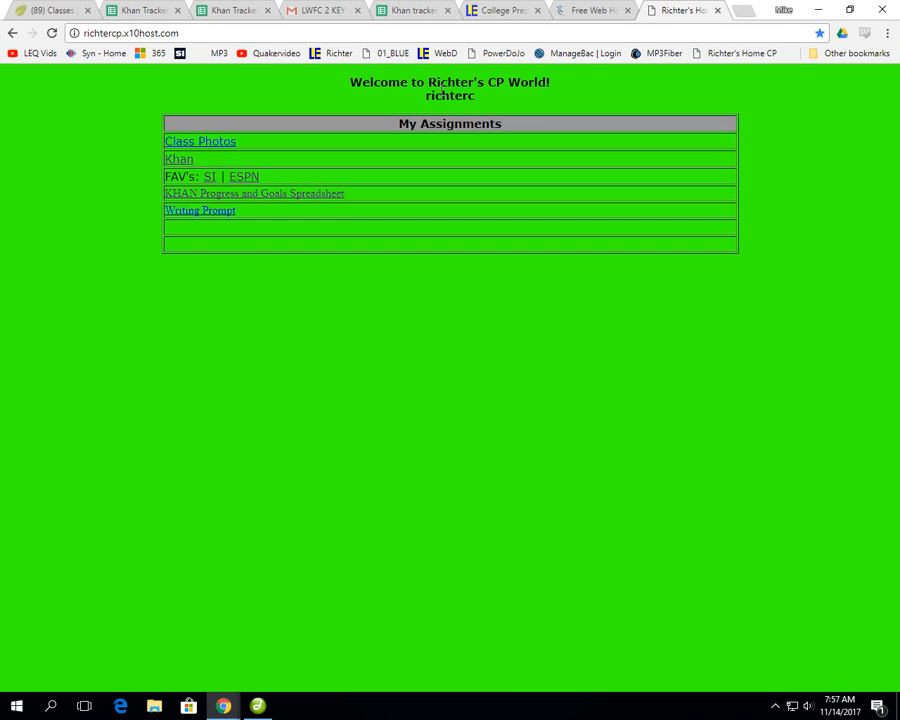
pyautogui.moveTo(431, 96); pyautogui.dragTo(479, 97)
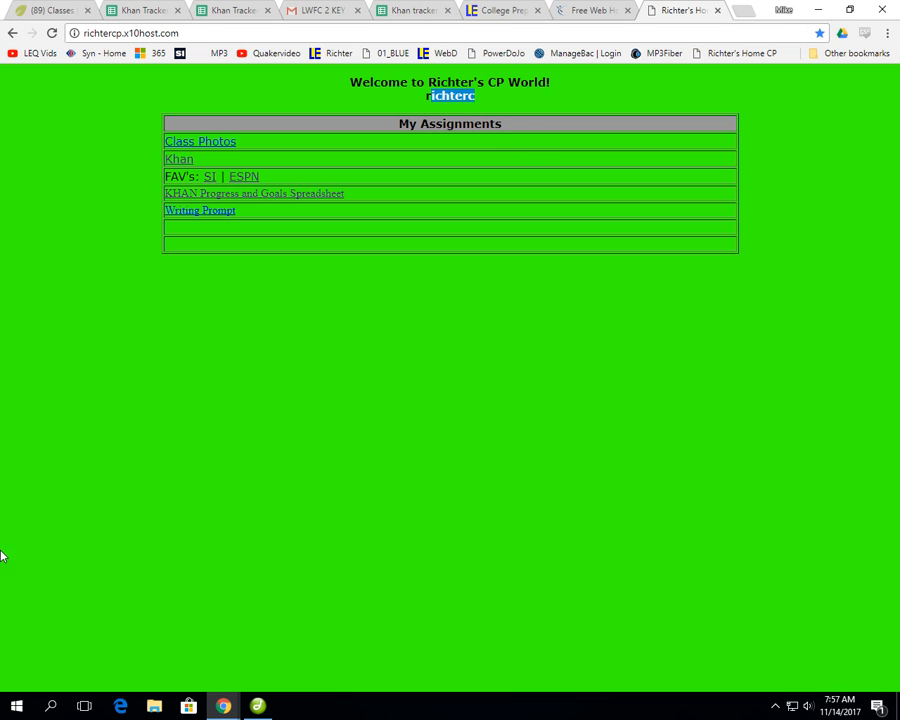
pyautogui.click(272, 708)
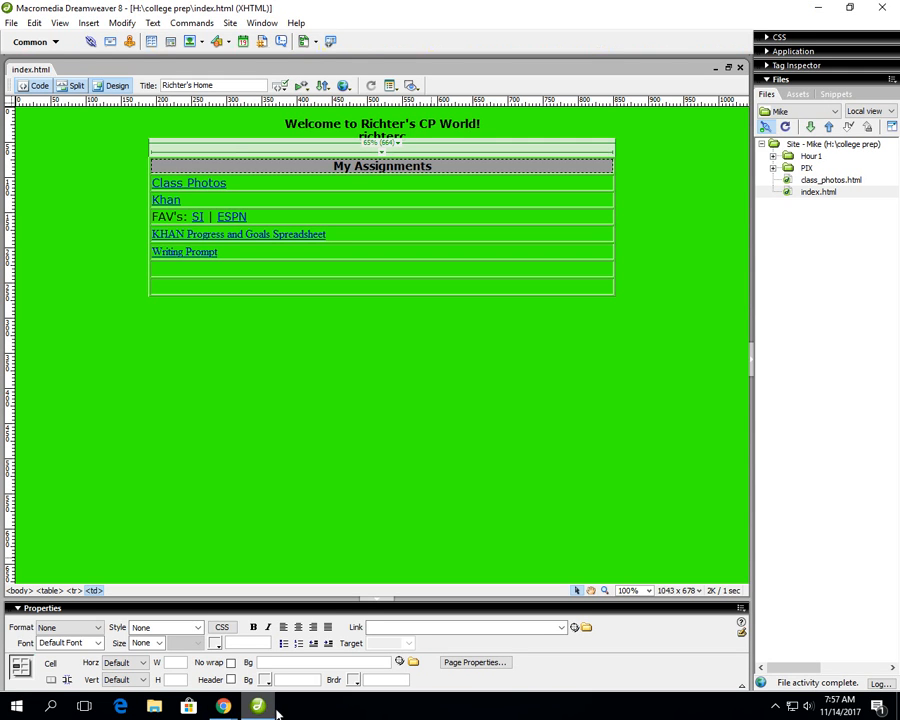
pyautogui.click(776, 706)
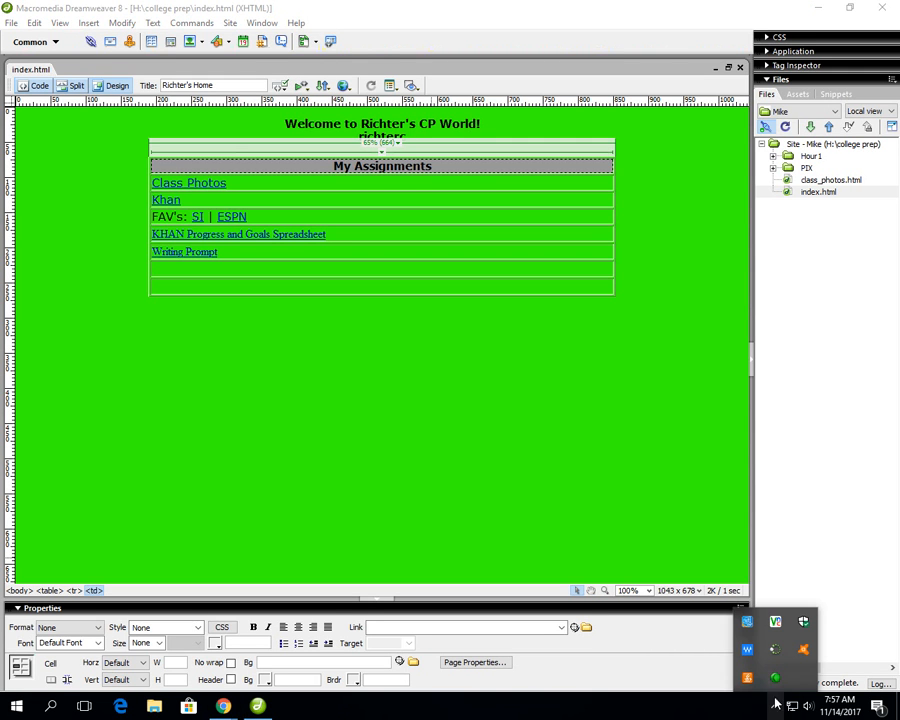